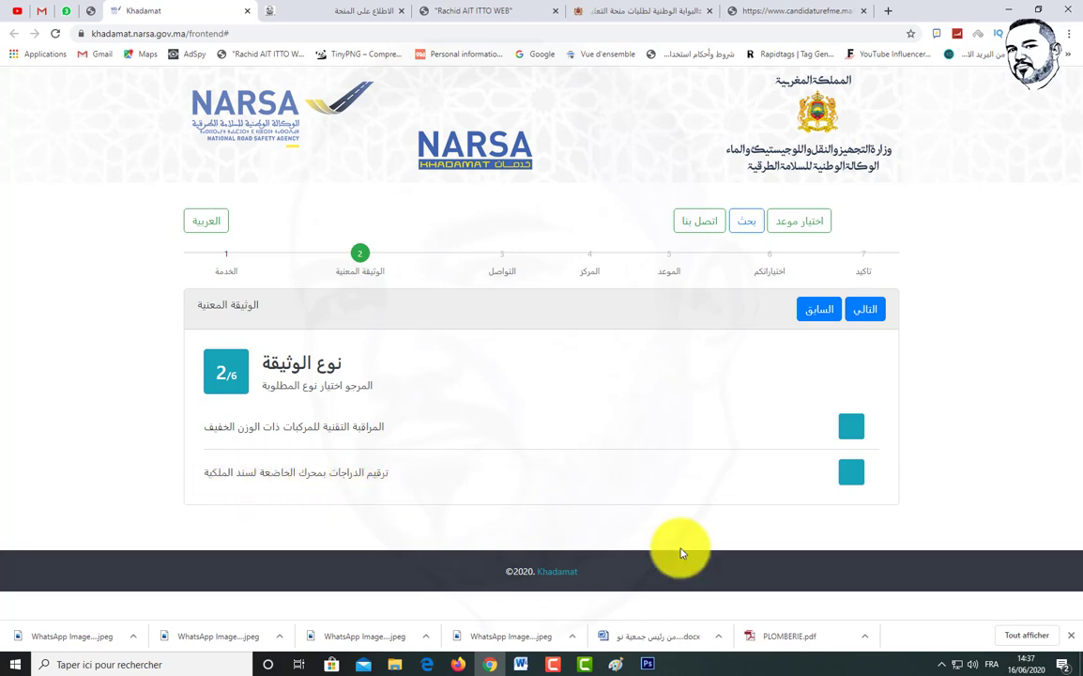
Step: Choose motorcycle registration (ترقيم الدراجات بمحرك) as the document type and proceed to step 3
click(855, 472)
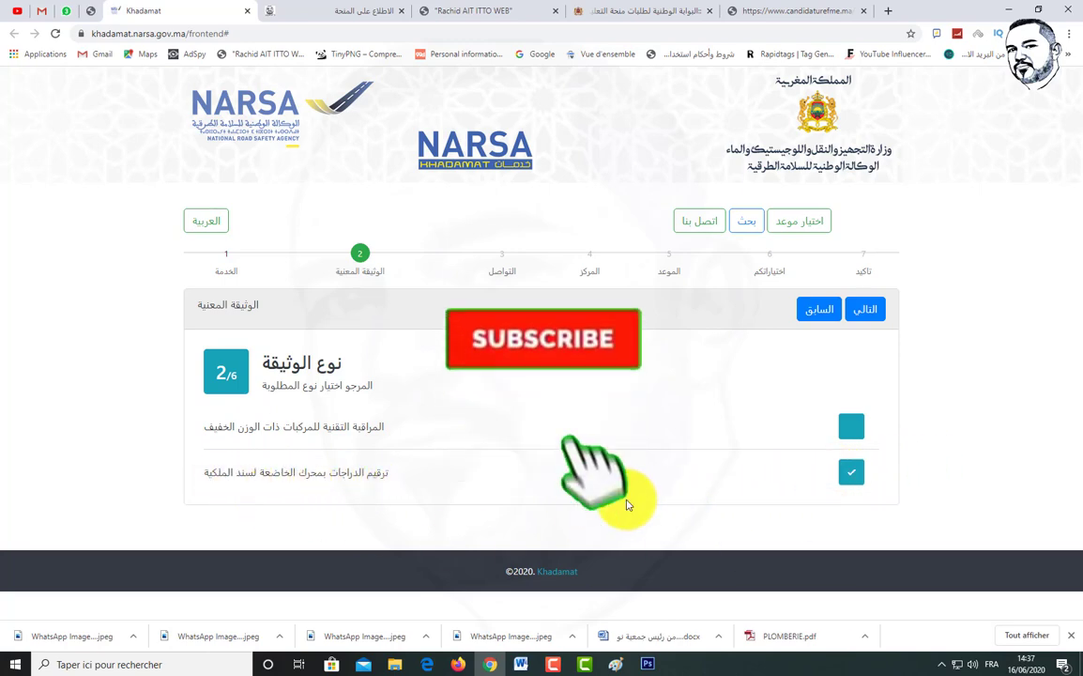
click(866, 310)
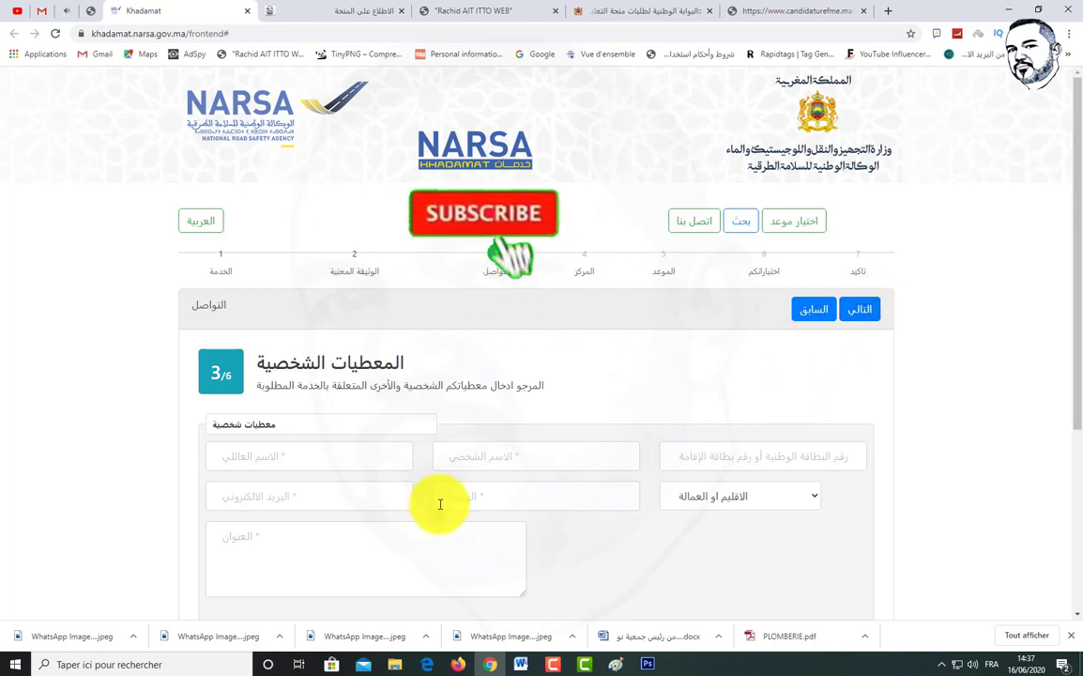
Step: Enter the applicant's national ID number, first name and last name
click(716, 464)
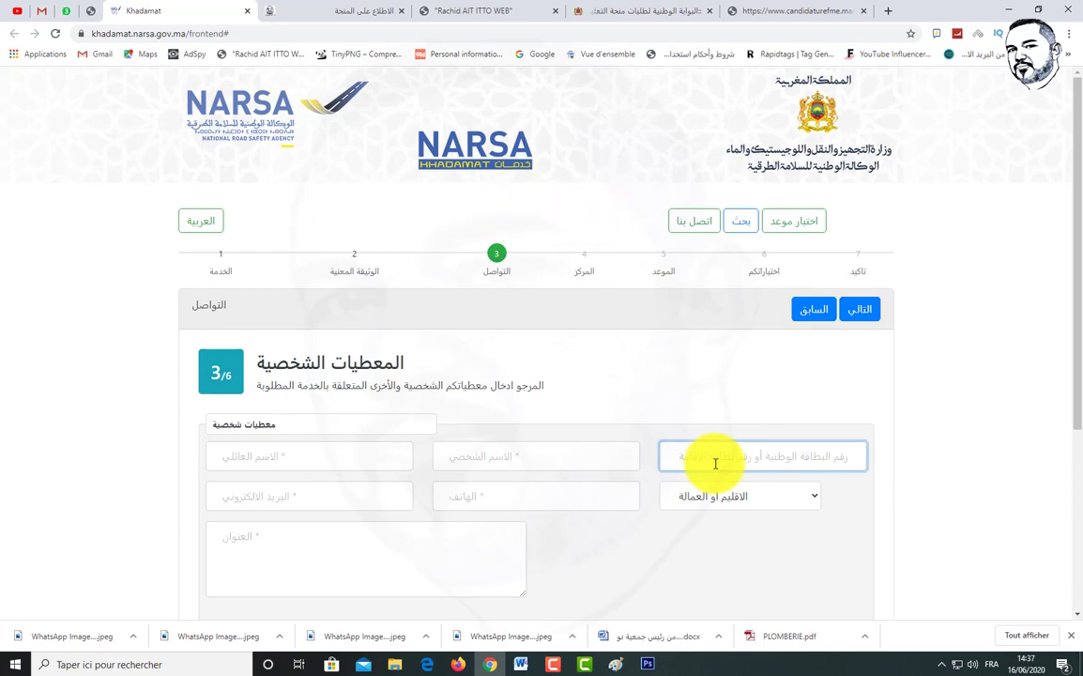
click(587, 459)
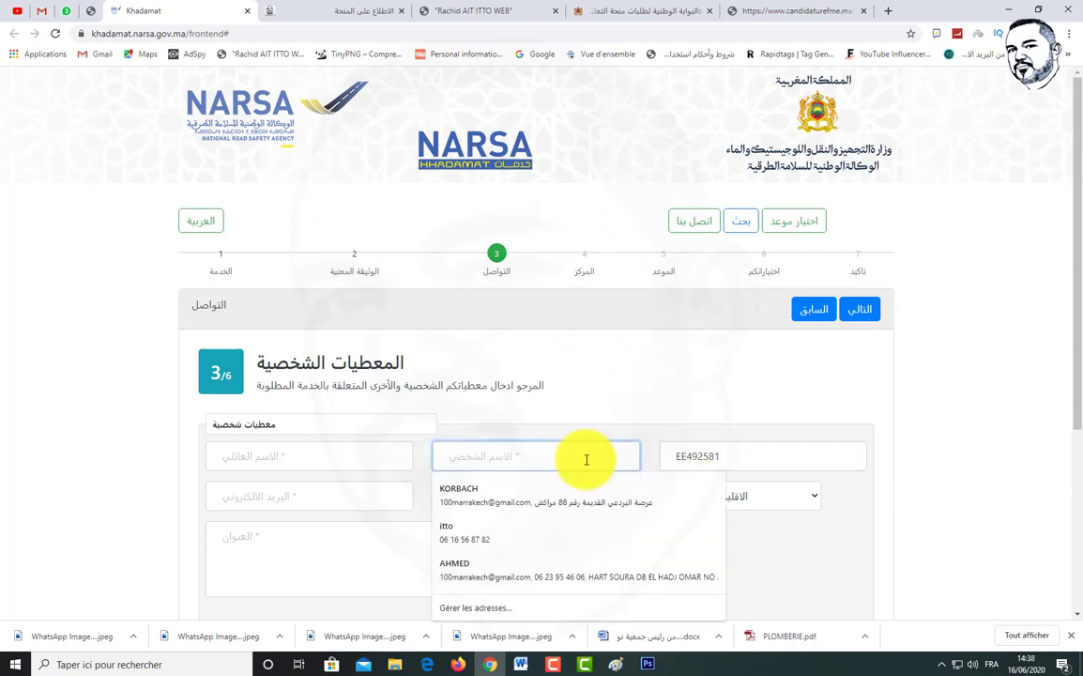
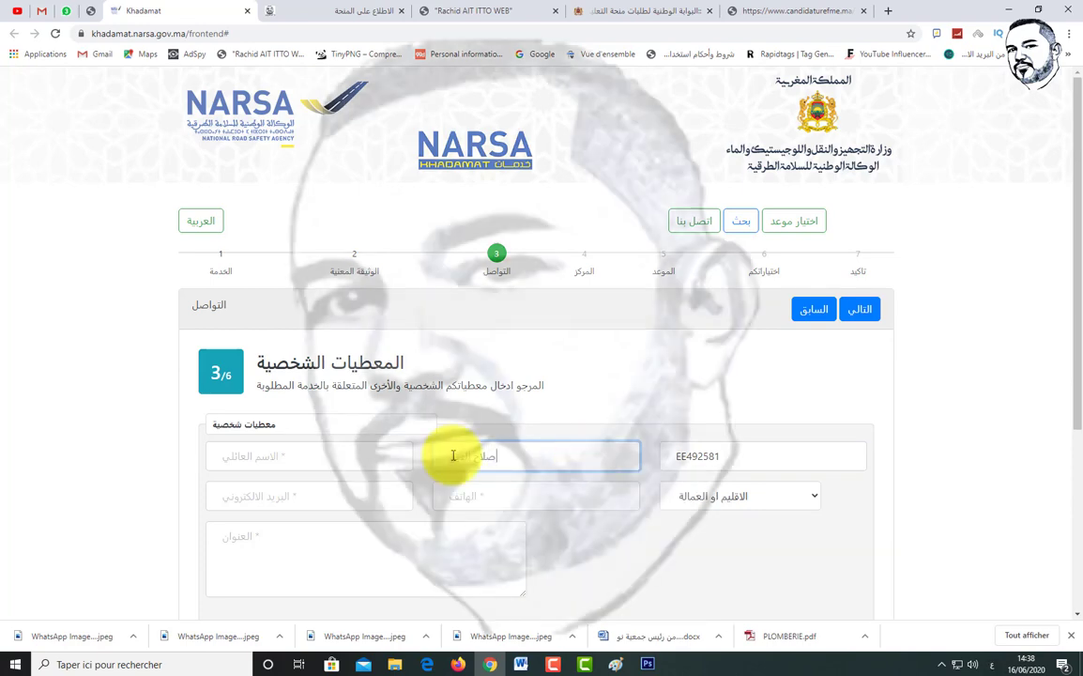
click(372, 460)
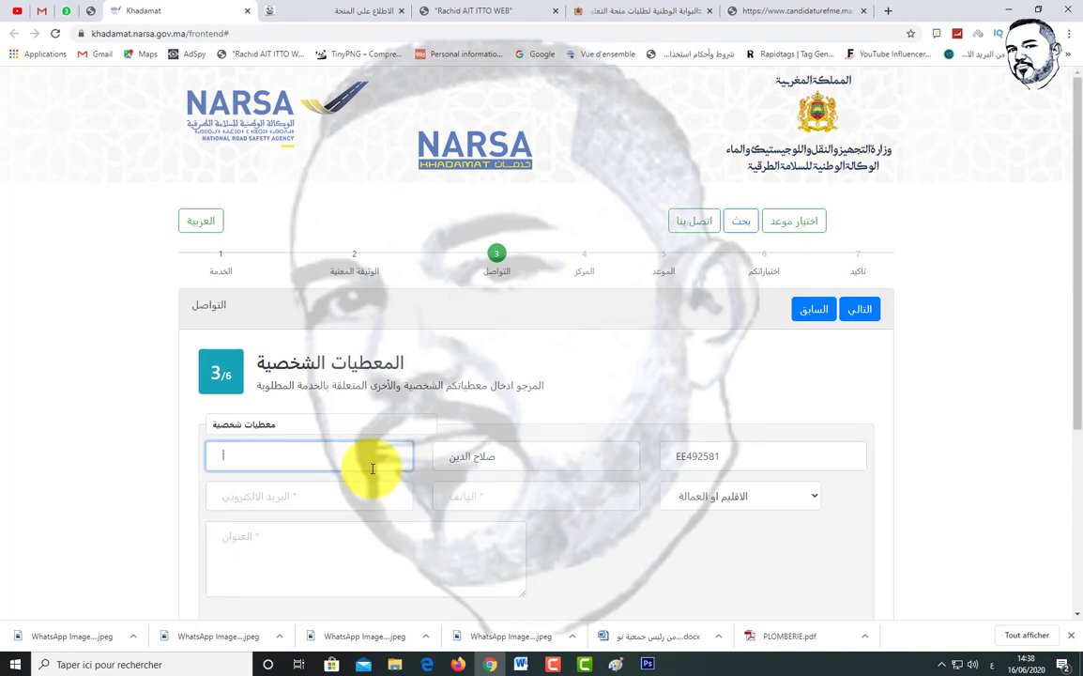
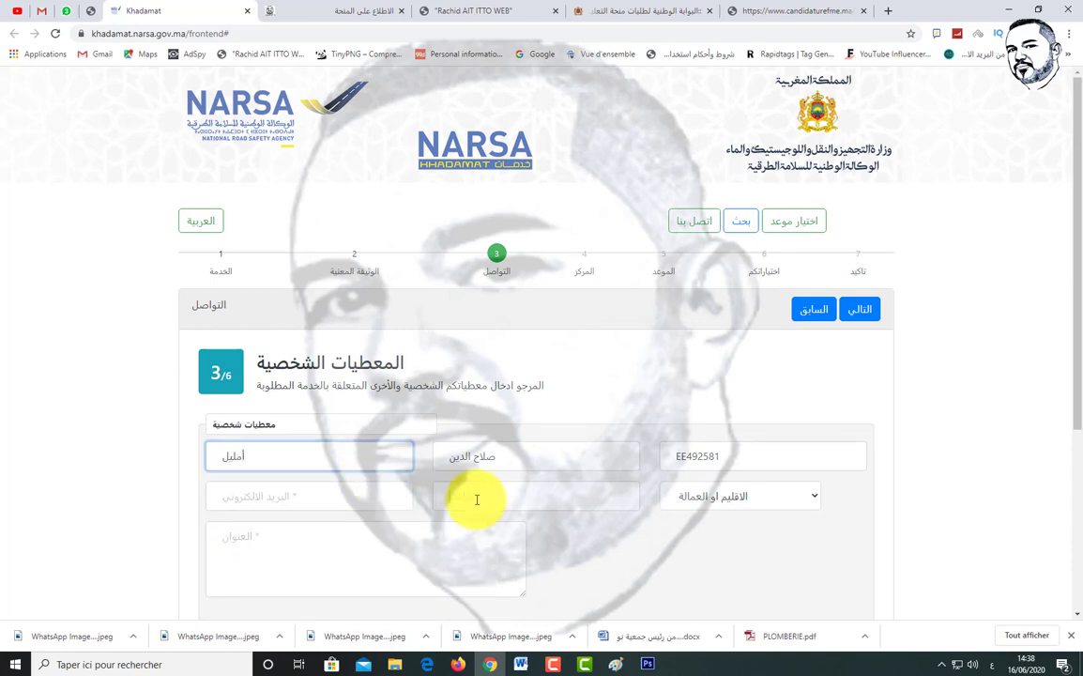
Step: Fill the phone number and e-mail from Chrome's saved autofill details
click(477, 500)
click(465, 535)
click(322, 497)
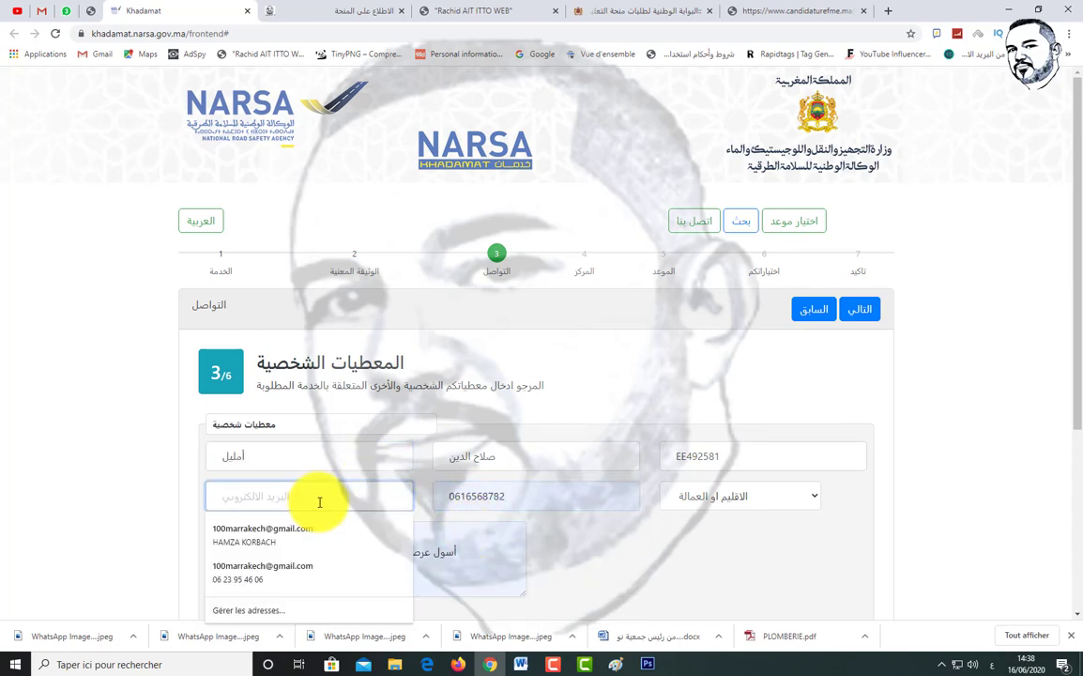
click(286, 525)
Step: Refill the address from the saved entry and remove the phone number from it
click(286, 573)
key(ctrl+a)
key(BackSpace)
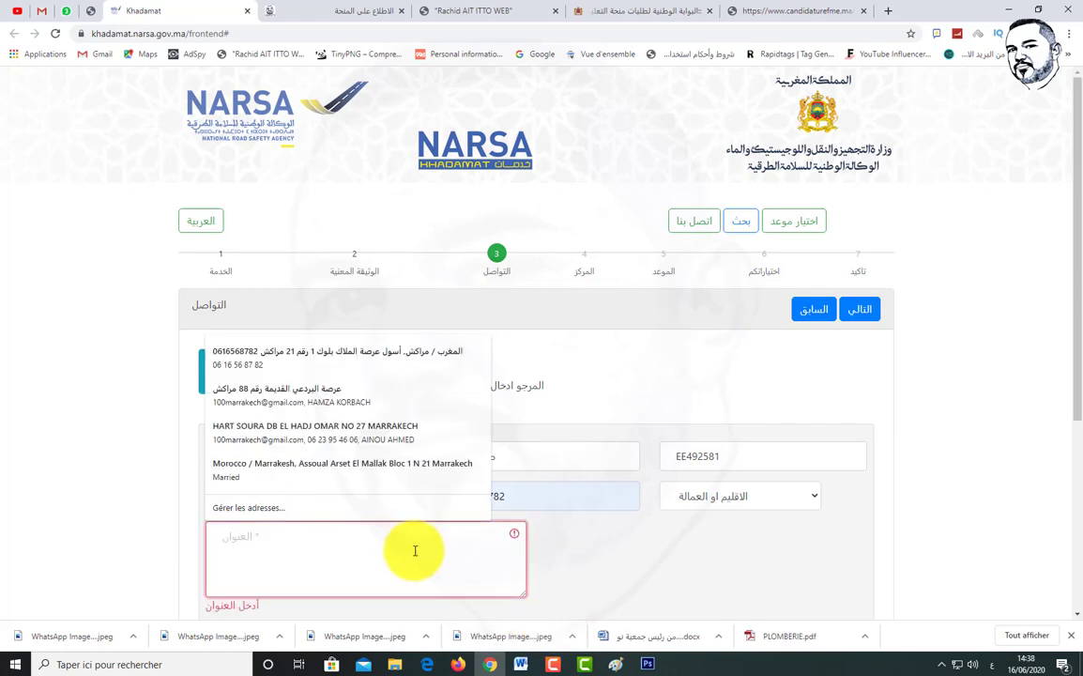
click(314, 353)
drag(279, 553, 223, 553)
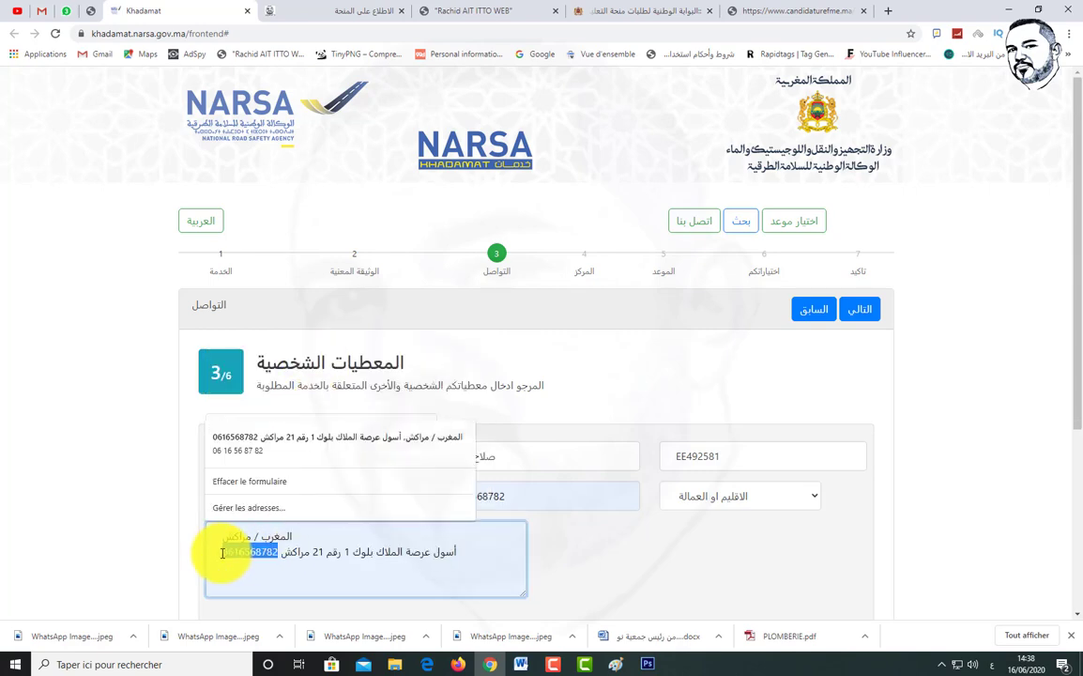
key(BackSpace)
scroll(612, 580, down, 3)
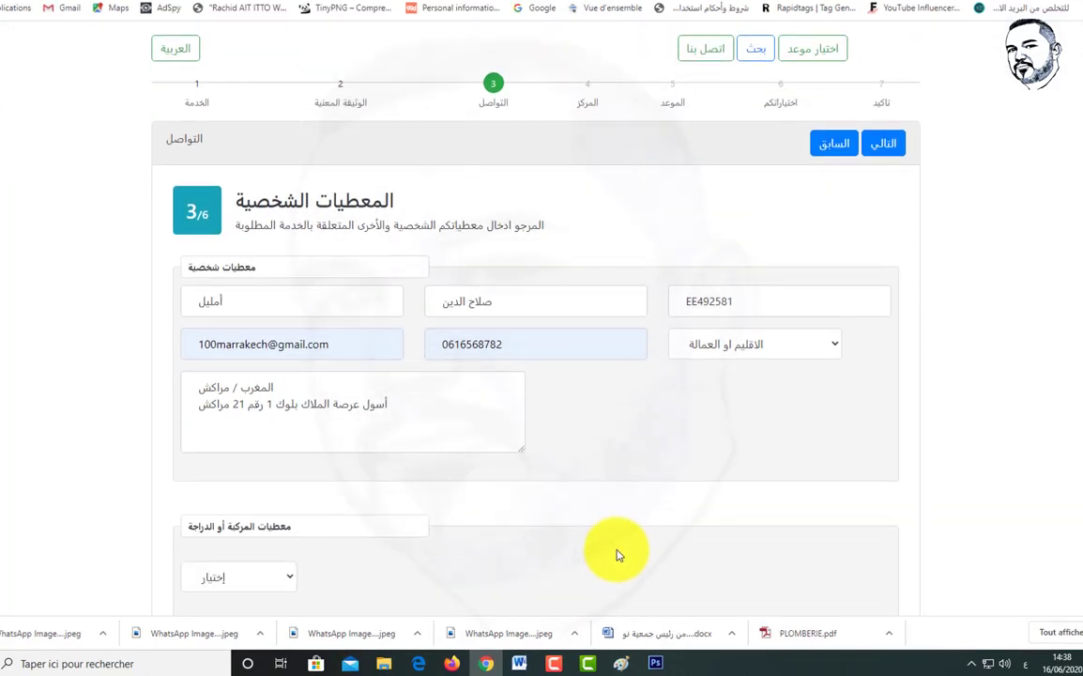
Step: Identify the vehicle by chassis (الإطار الحديدي) and enter its chassis number
click(283, 438)
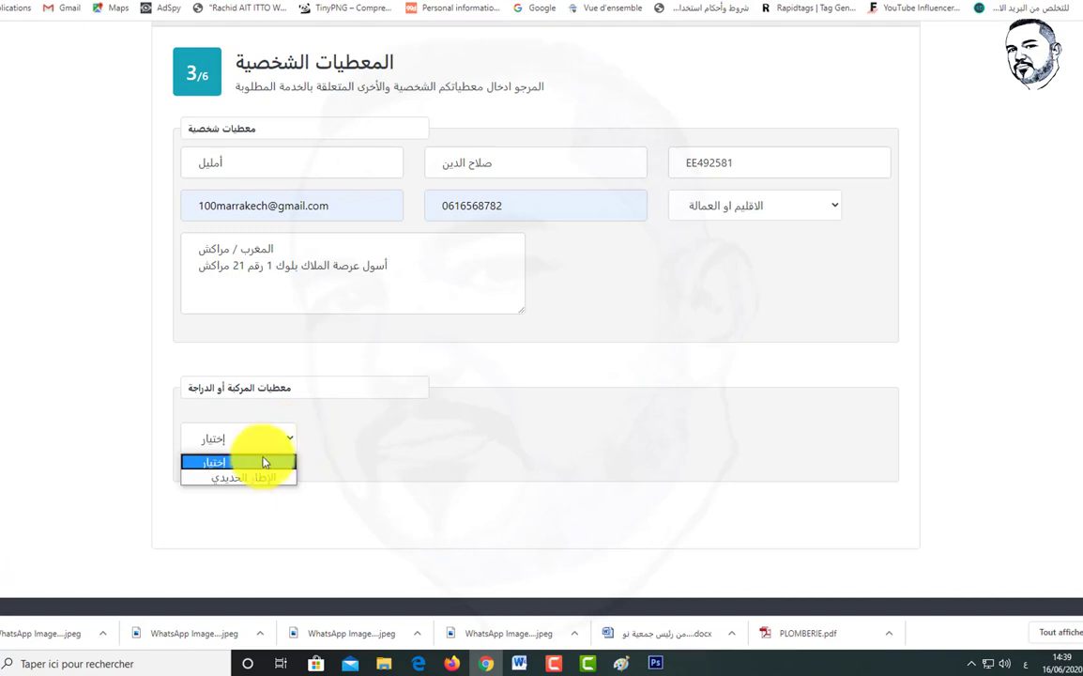
click(266, 478)
click(397, 438)
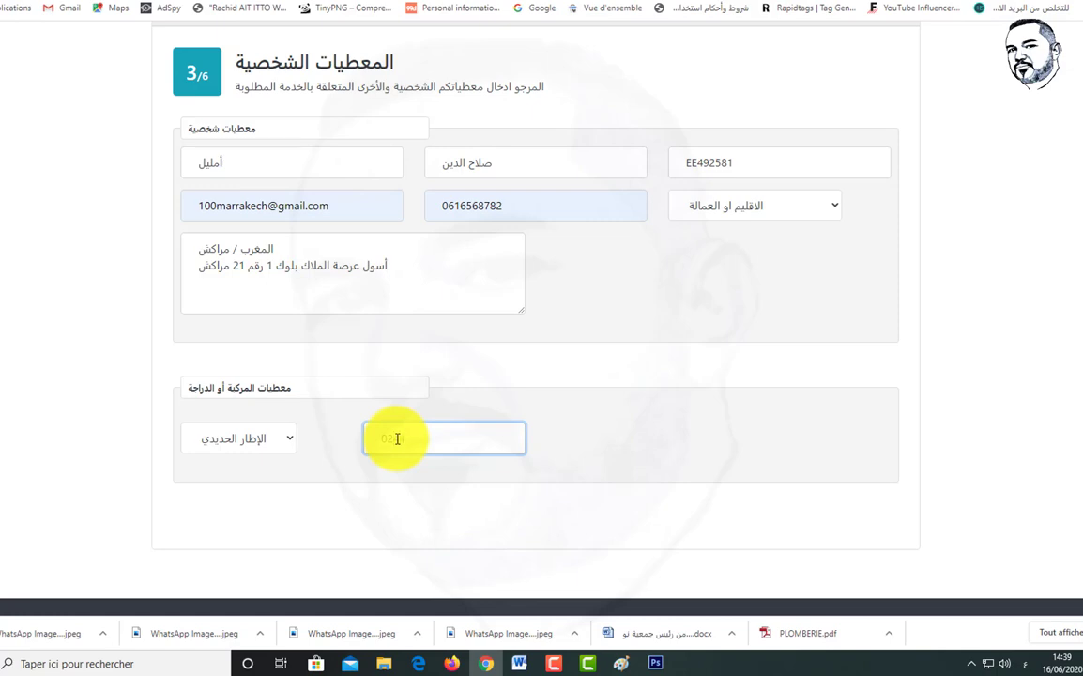
Step: Set the province to MARRAKECH
scroll(658, 310, down, 1)
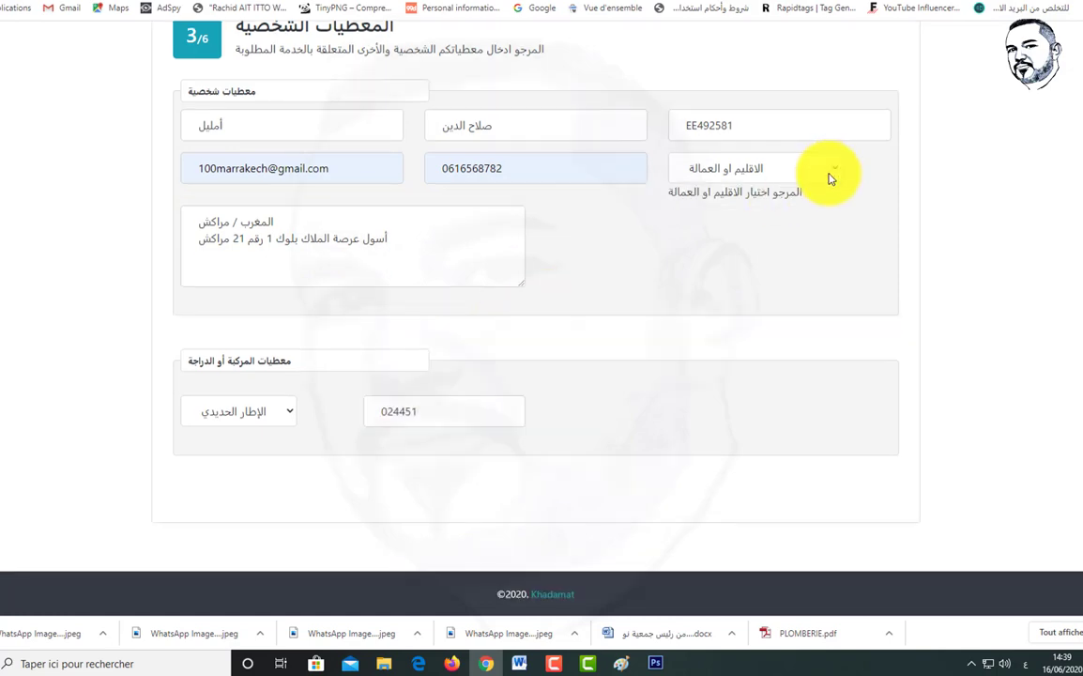
click(833, 175)
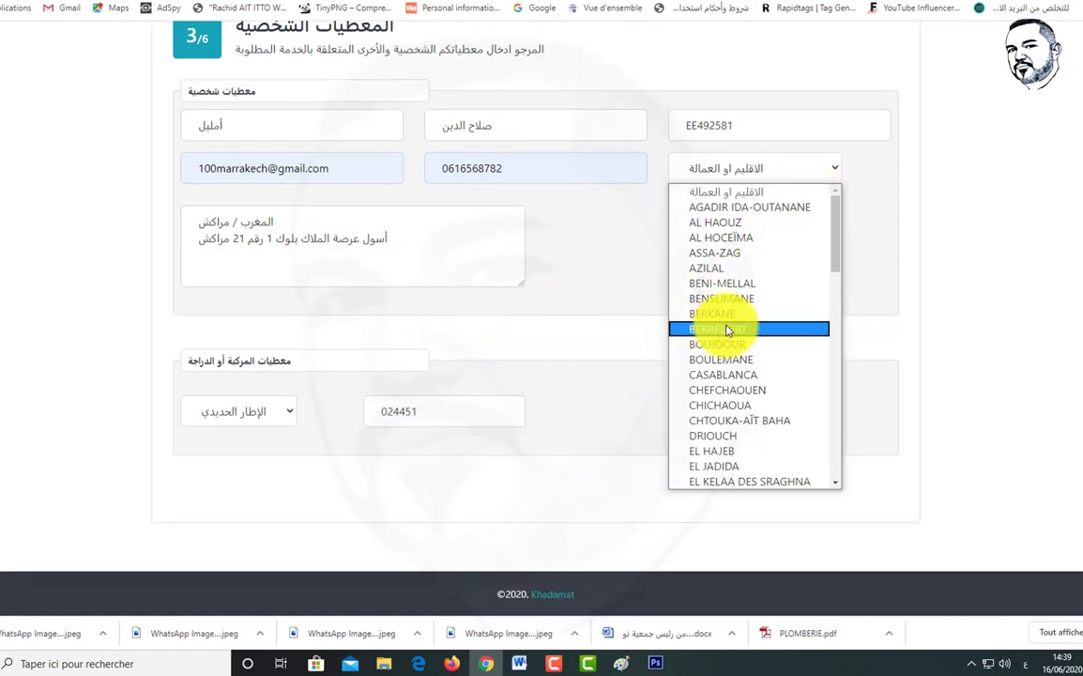
scroll(737, 327, down, 5)
scroll(728, 330, down, 2)
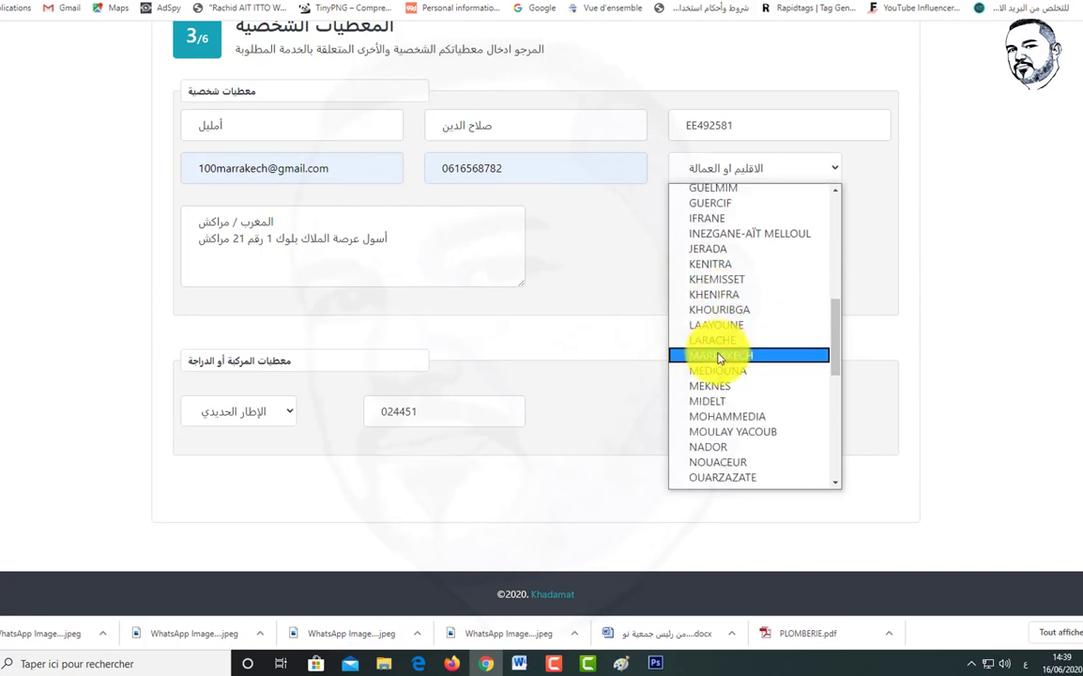
click(718, 355)
scroll(667, 270, up, 3)
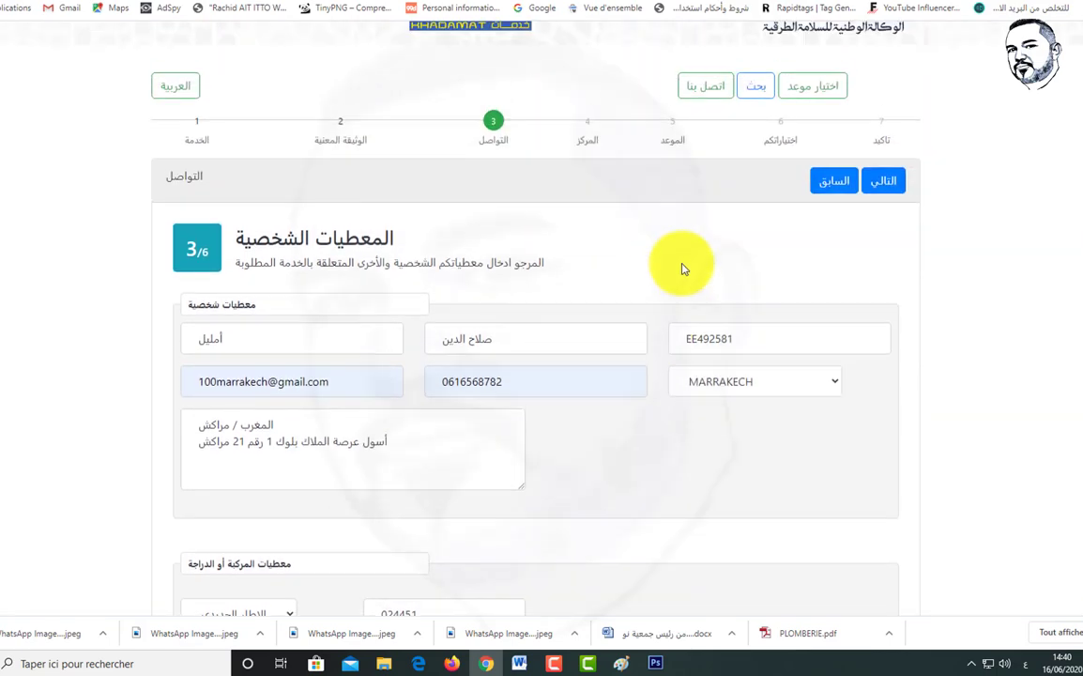
click(883, 194)
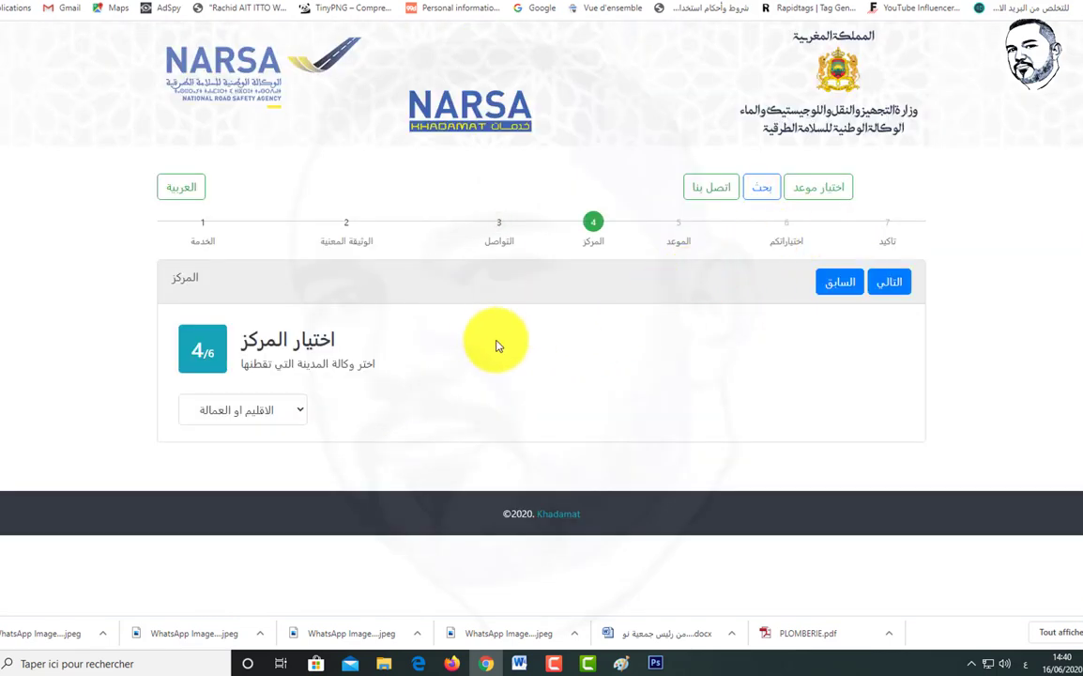
click(298, 413)
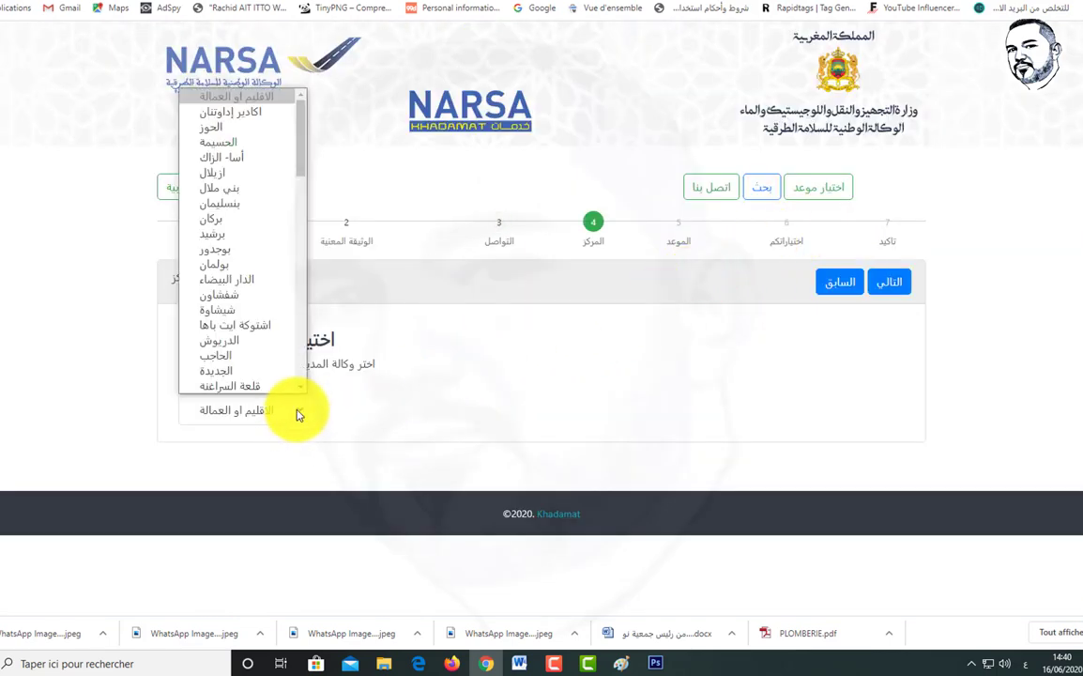
scroll(246, 298, down, 3)
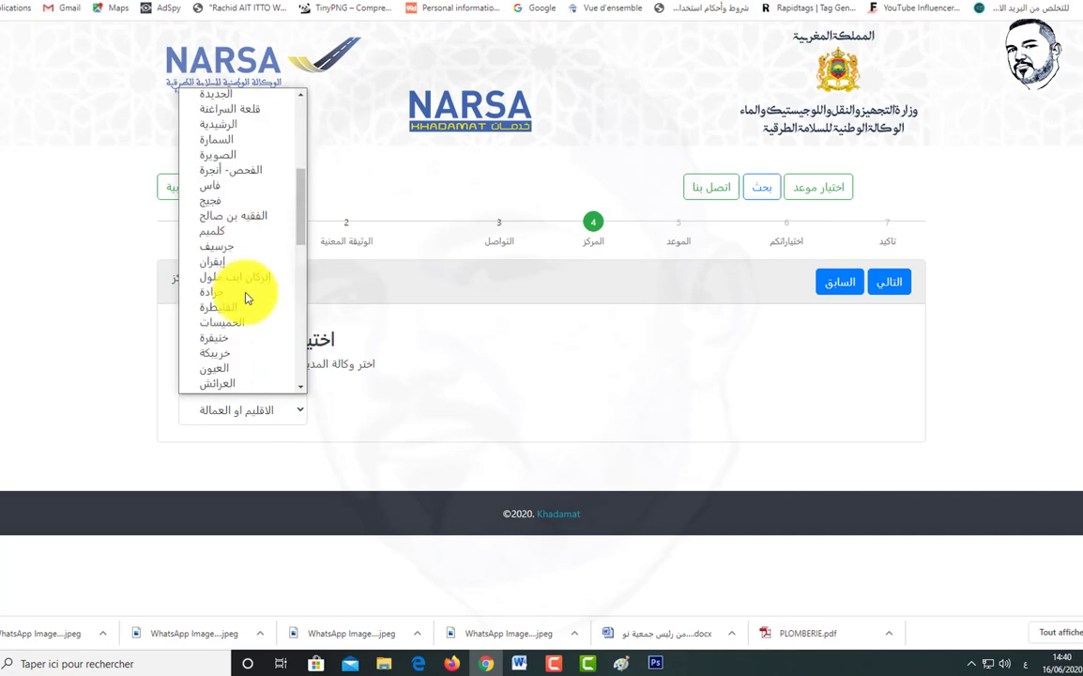
scroll(245, 299, down, 3)
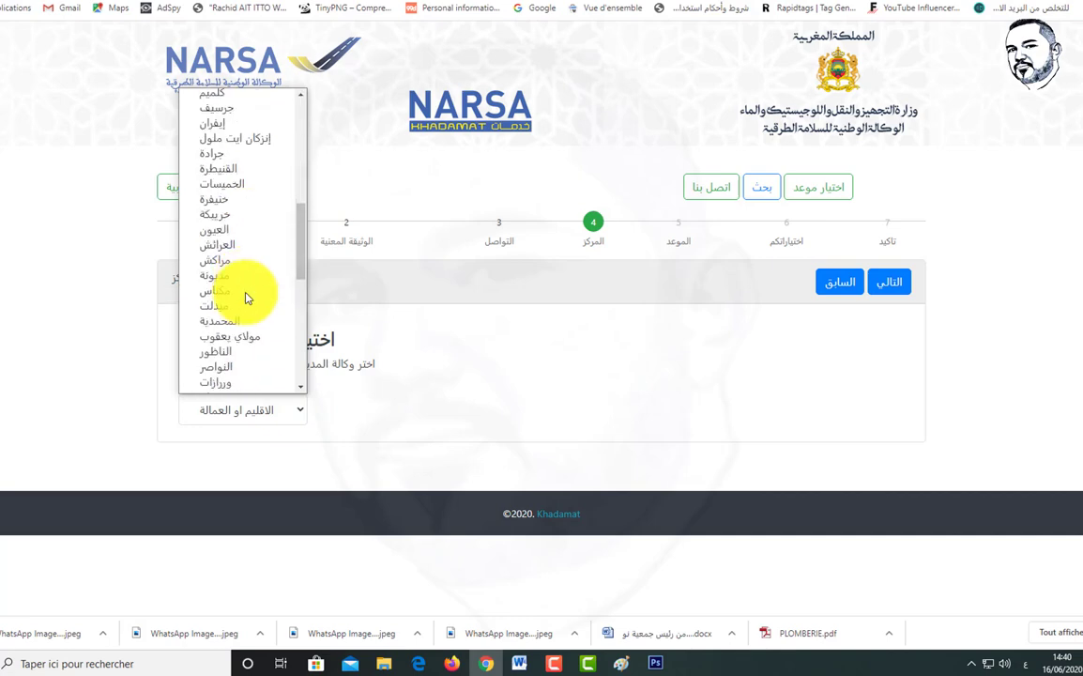
click(214, 260)
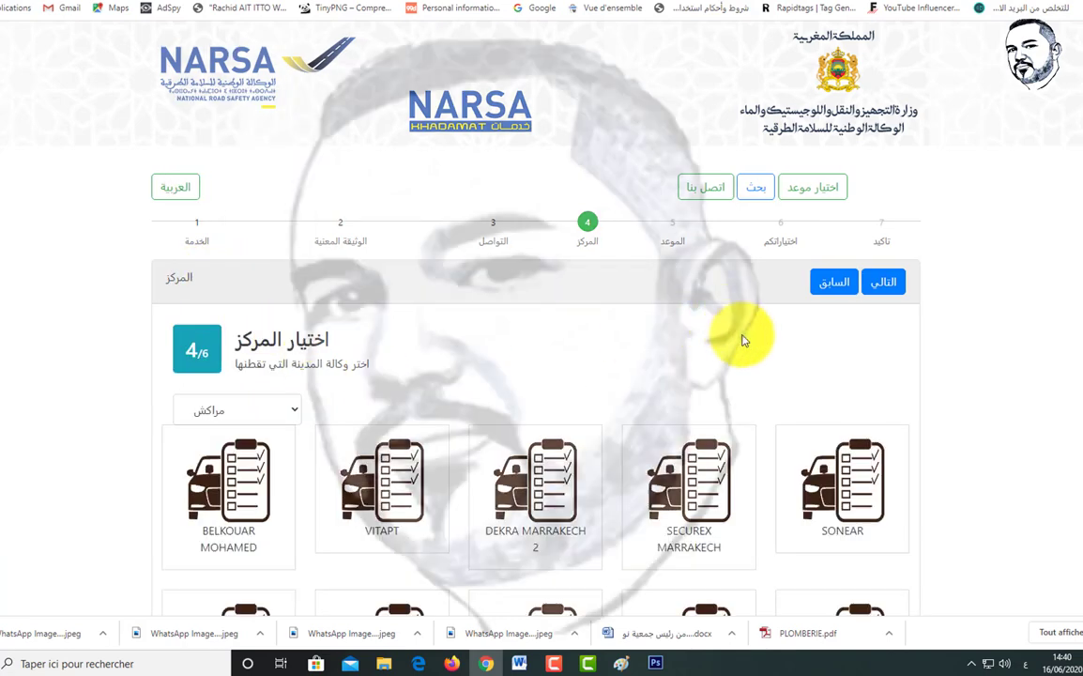
scroll(558, 344, down, 6)
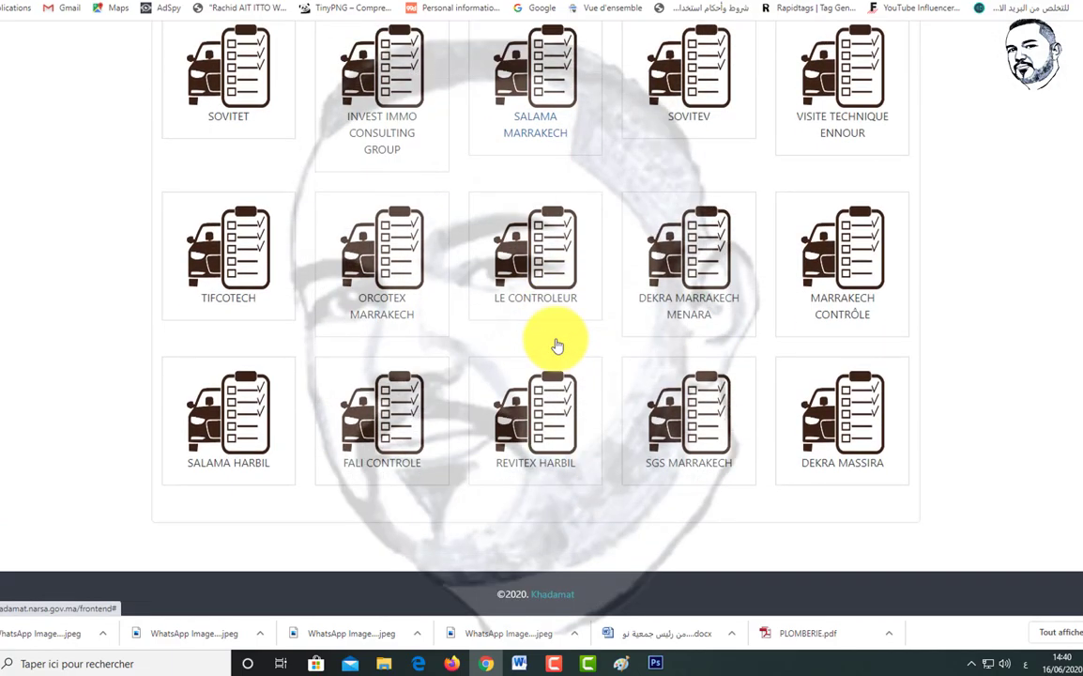
scroll(558, 345, up, 7)
scroll(558, 345, down, 4)
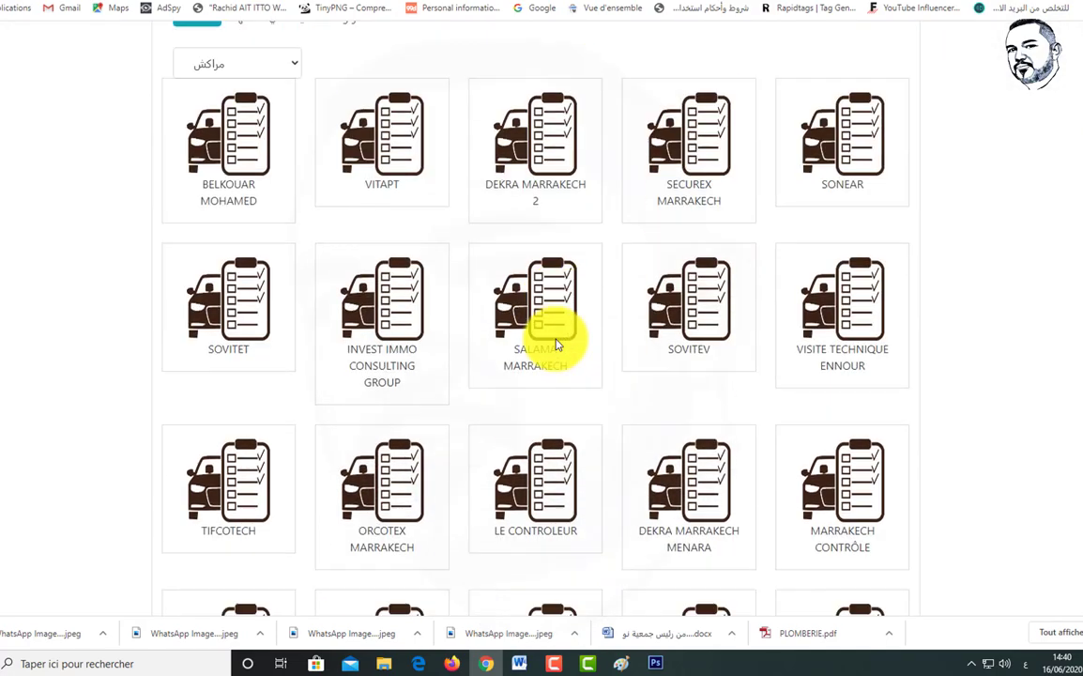
scroll(556, 345, down, 3)
scroll(556, 346, up, 3)
scroll(556, 346, up, 1)
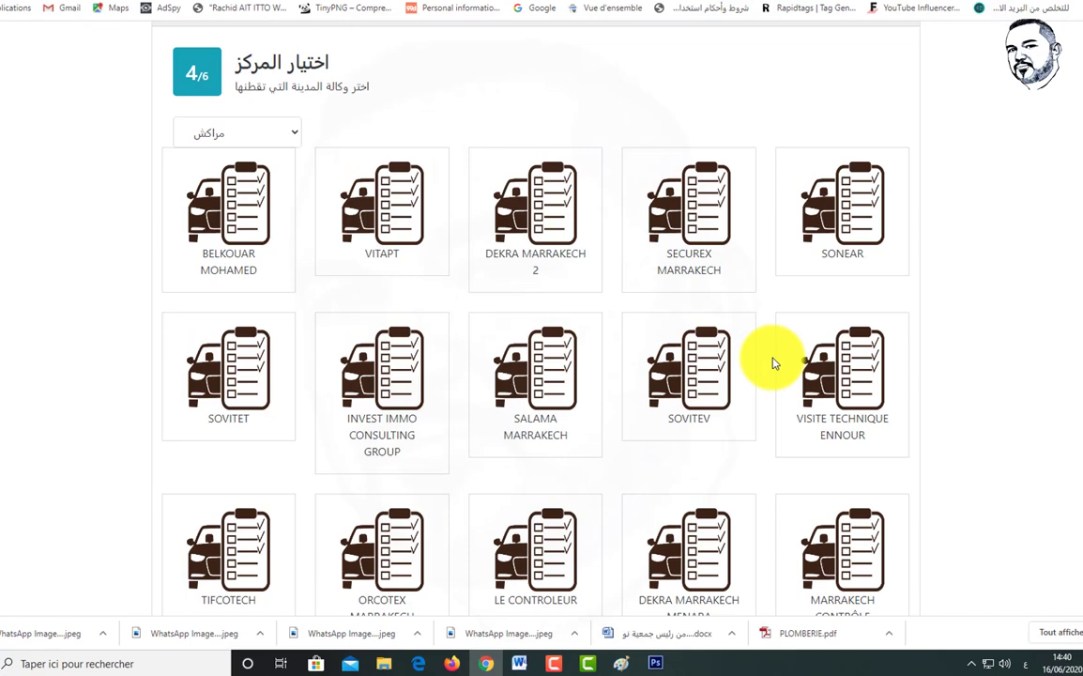
click(297, 137)
click(296, 137)
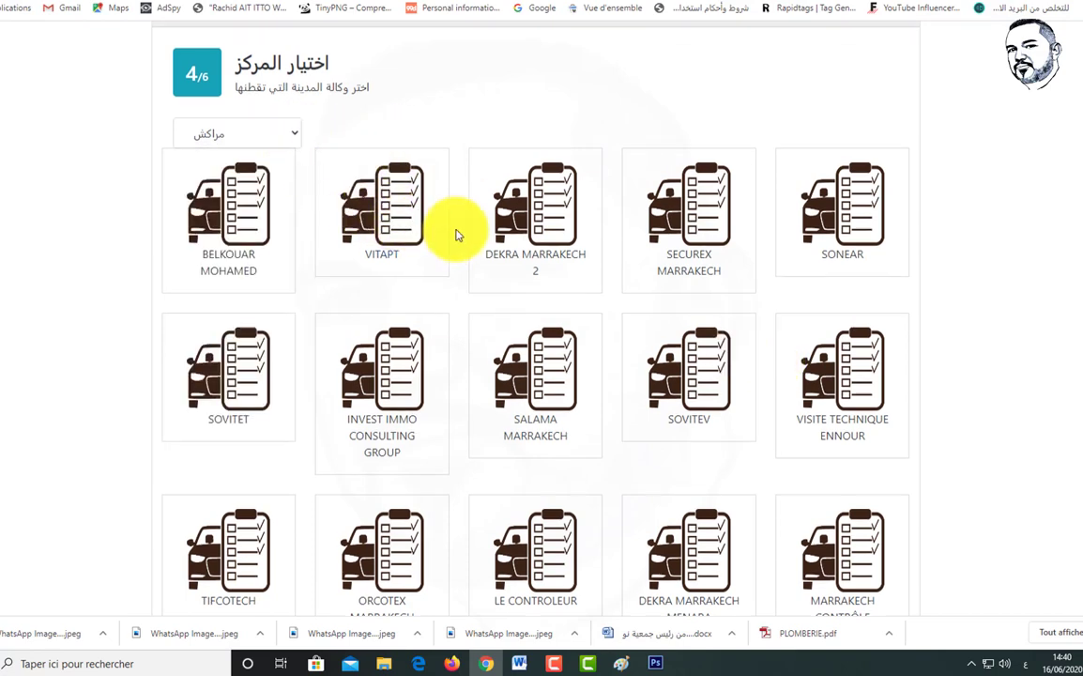
scroll(456, 234, up, 3)
scroll(456, 235, down, 6)
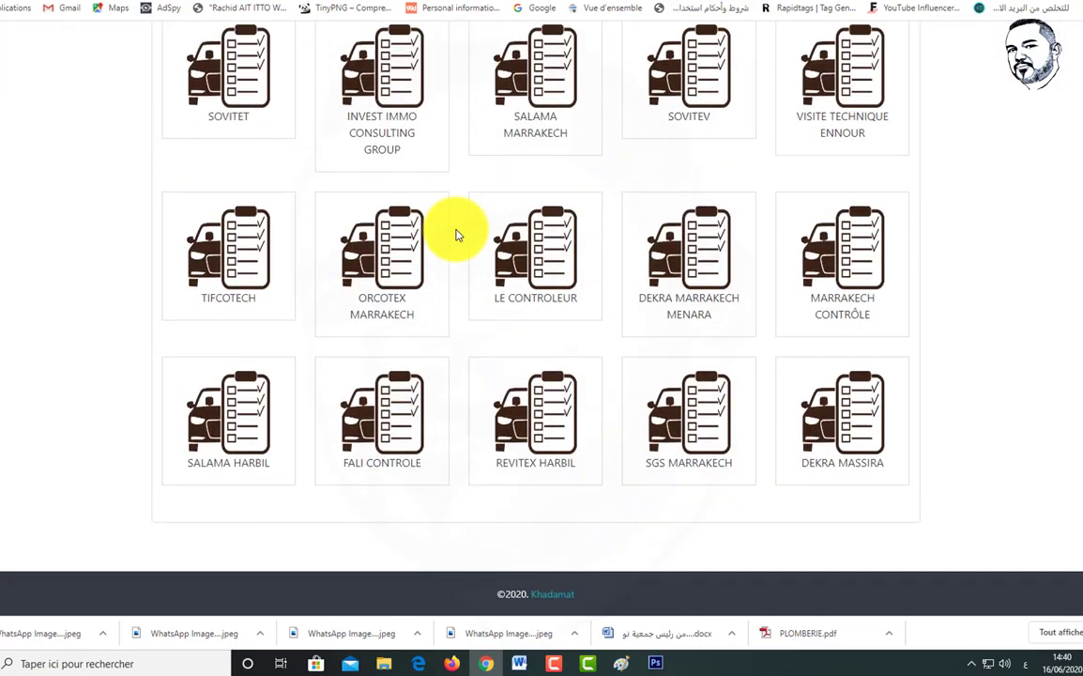
scroll(455, 234, up, 6)
scroll(456, 235, down, 2)
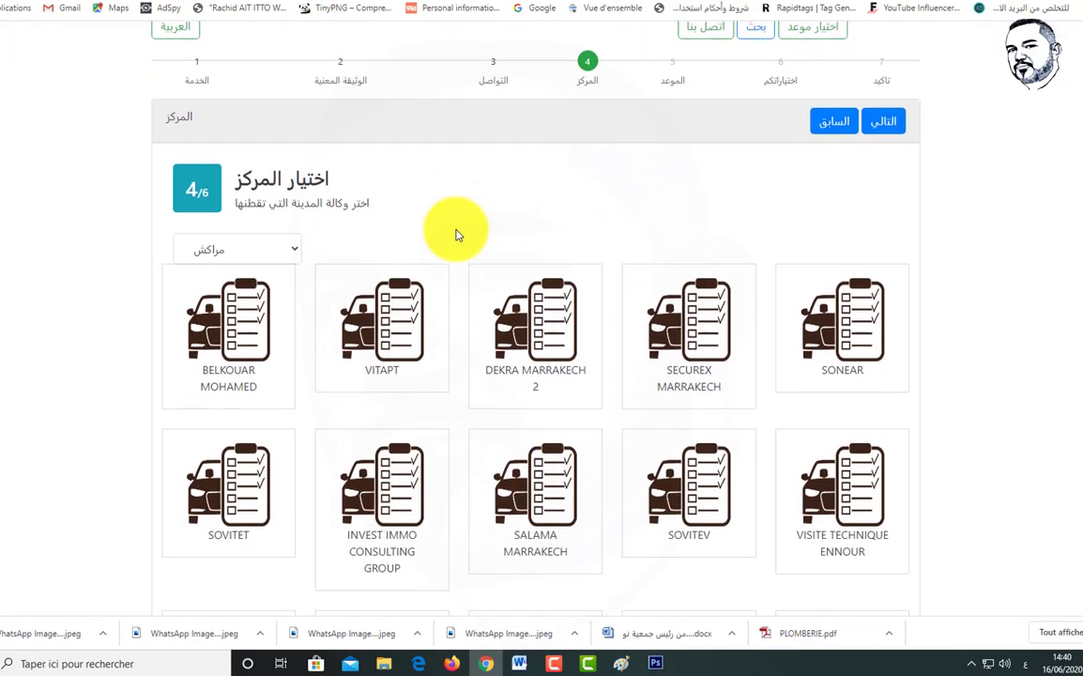
scroll(455, 235, down, 2)
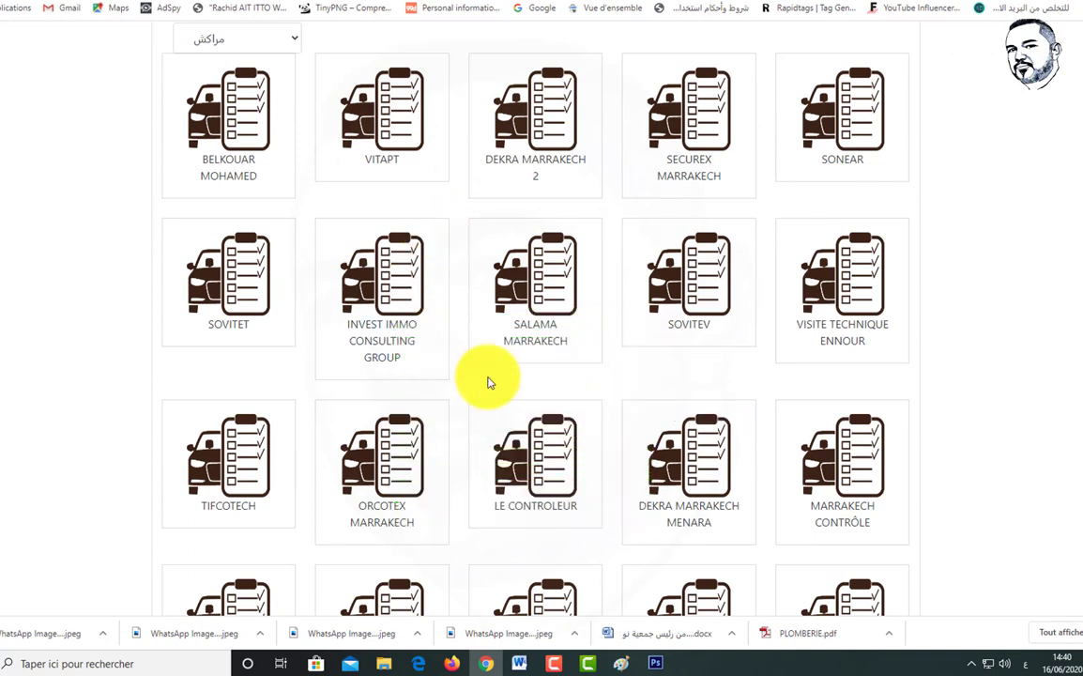
click(681, 518)
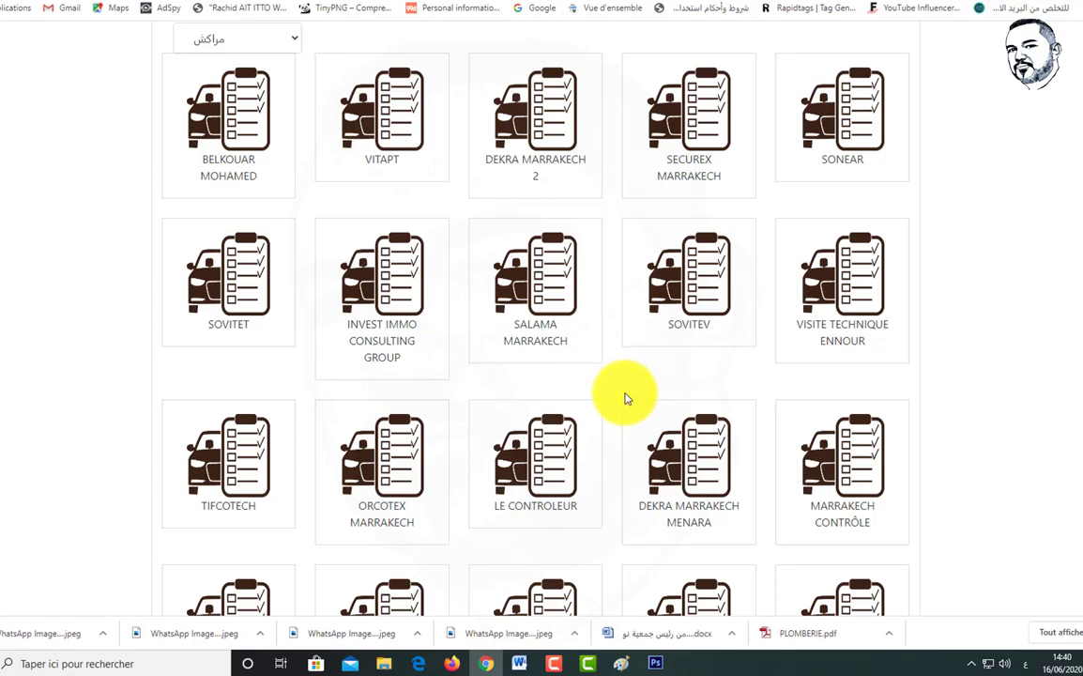
click(693, 155)
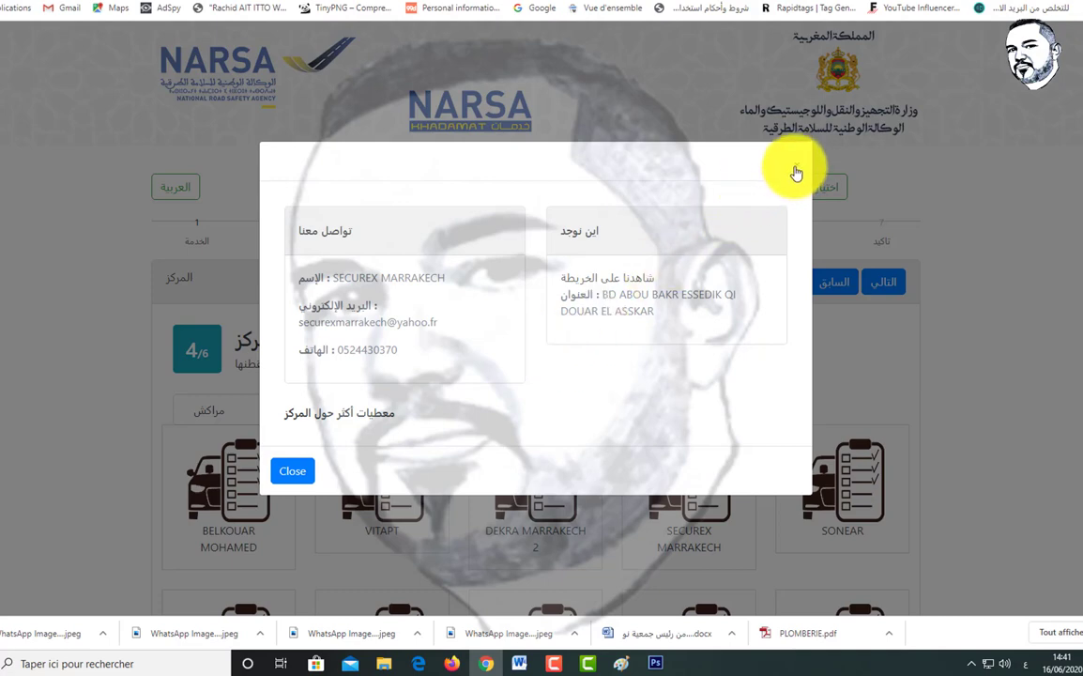
click(795, 173)
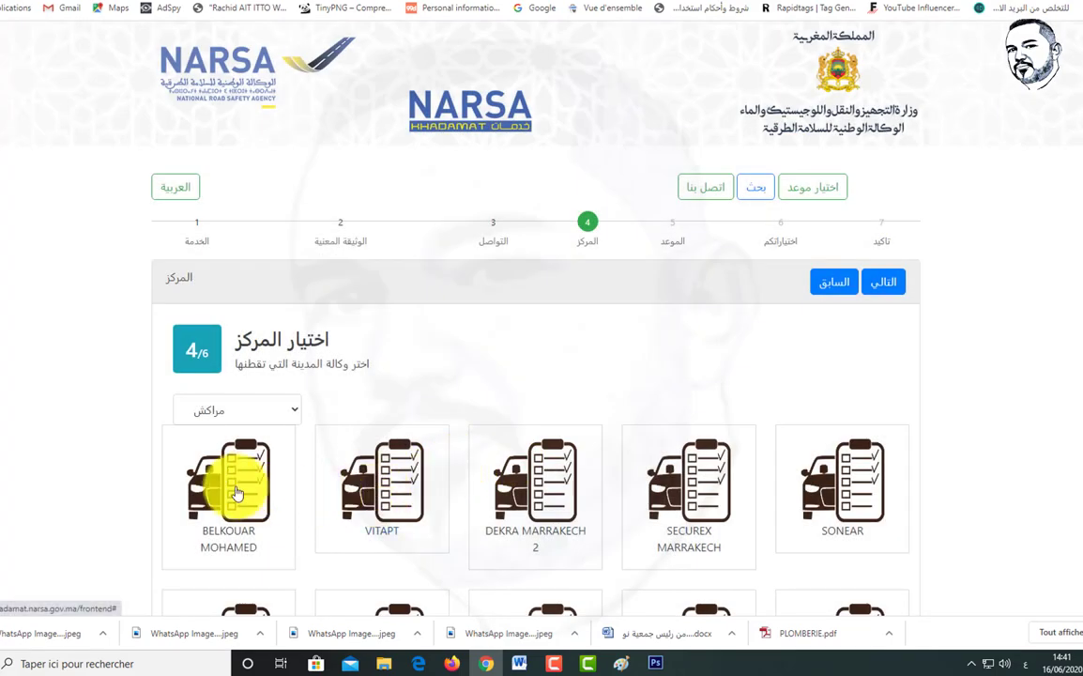
click(236, 489)
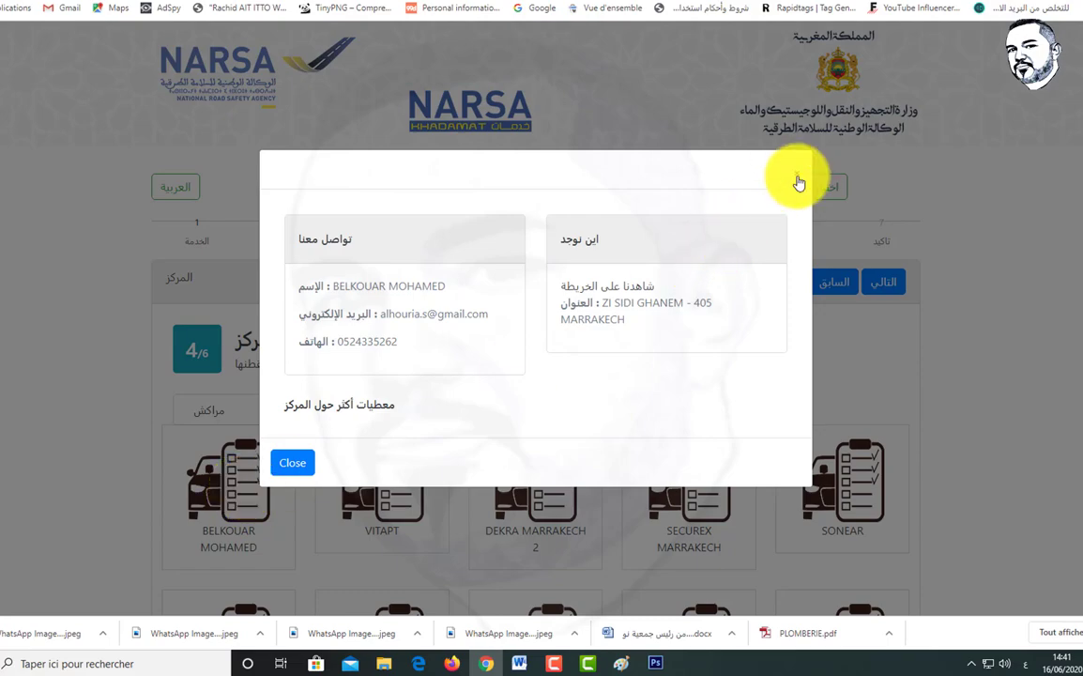
click(796, 173)
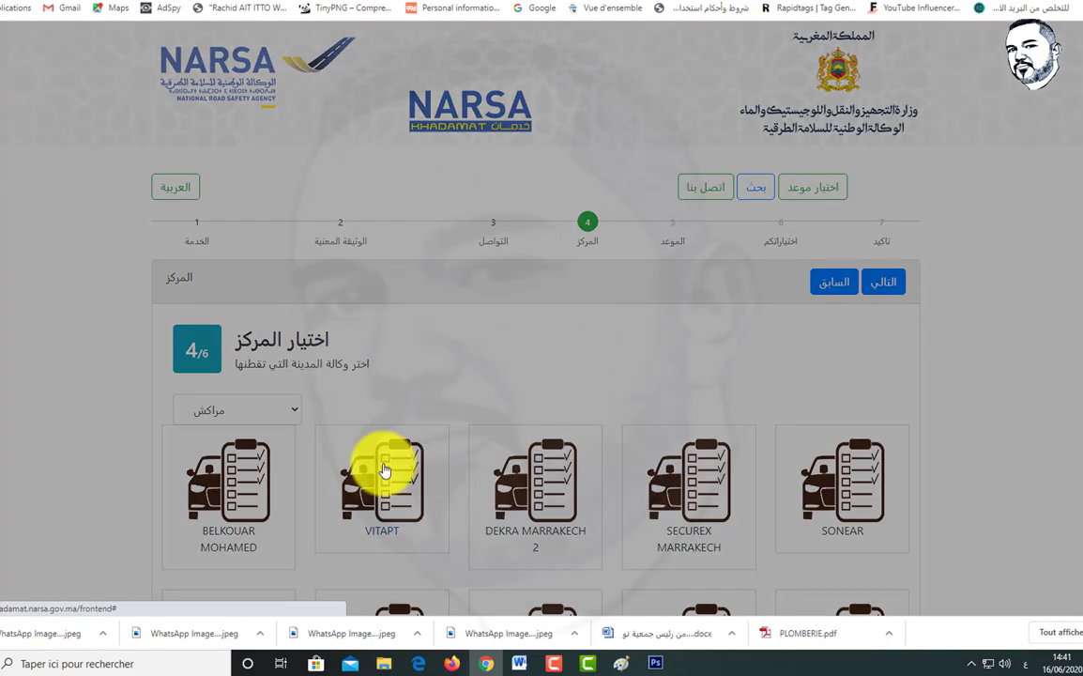
click(383, 465)
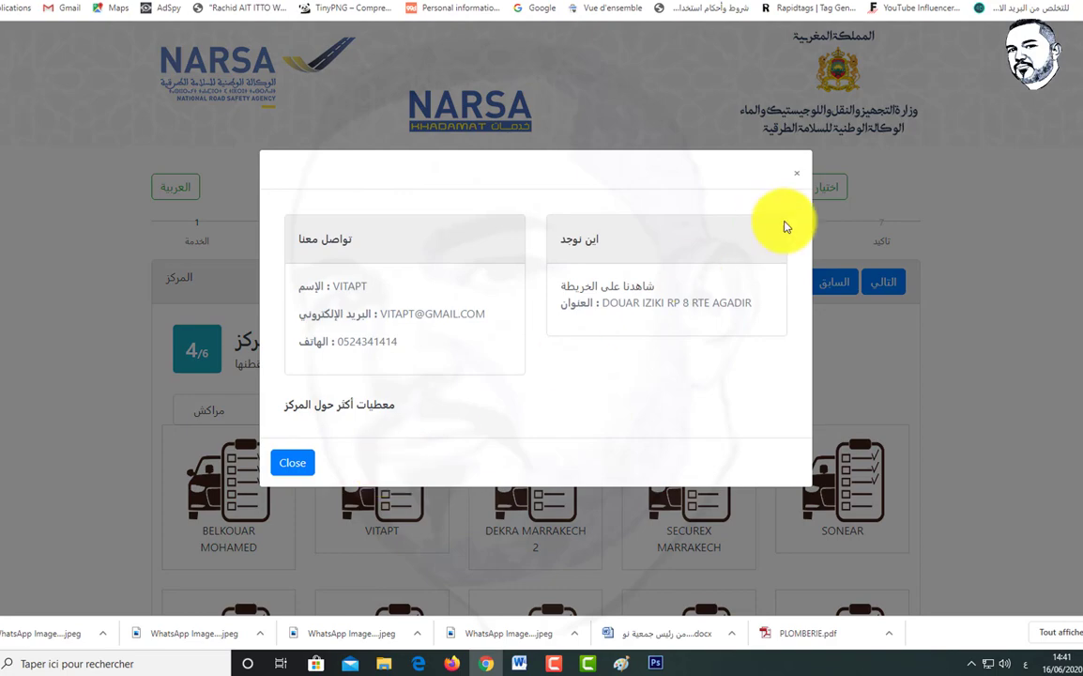
click(796, 178)
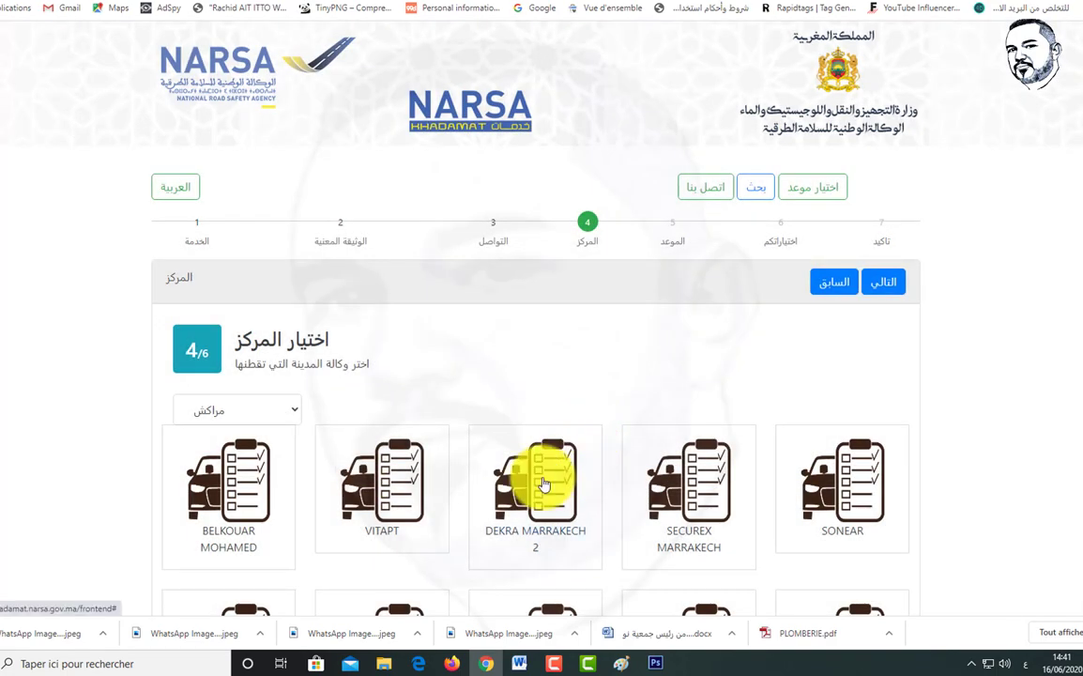
Step: Select DEKRA MARRAKECH 2 as the inspection centre and close its details
click(547, 471)
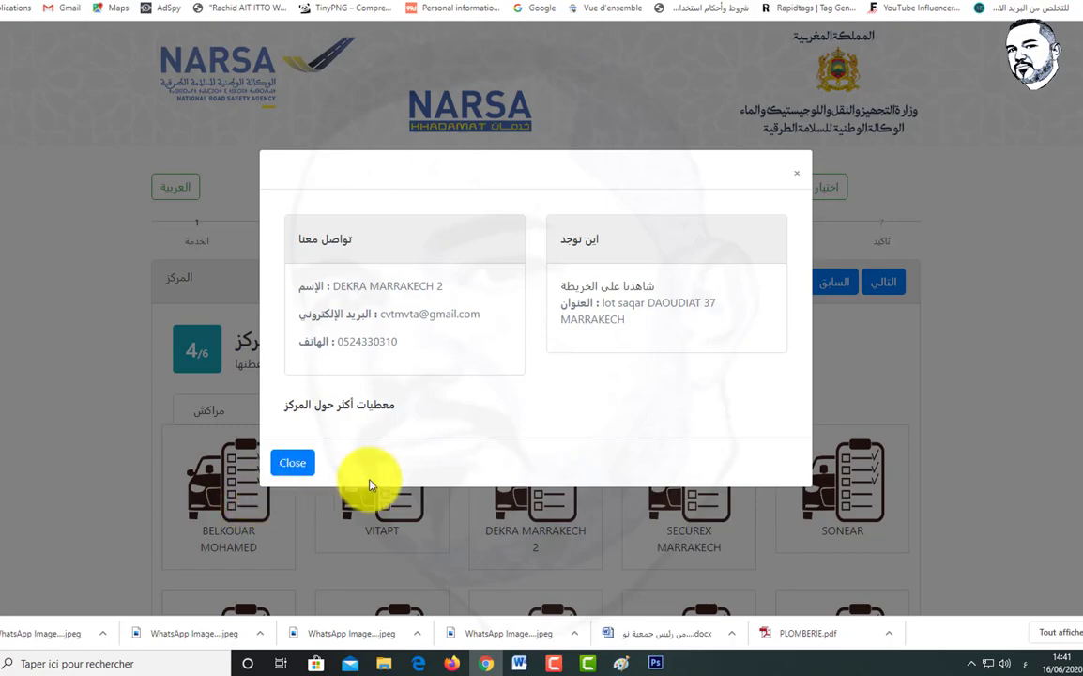
click(293, 463)
click(524, 499)
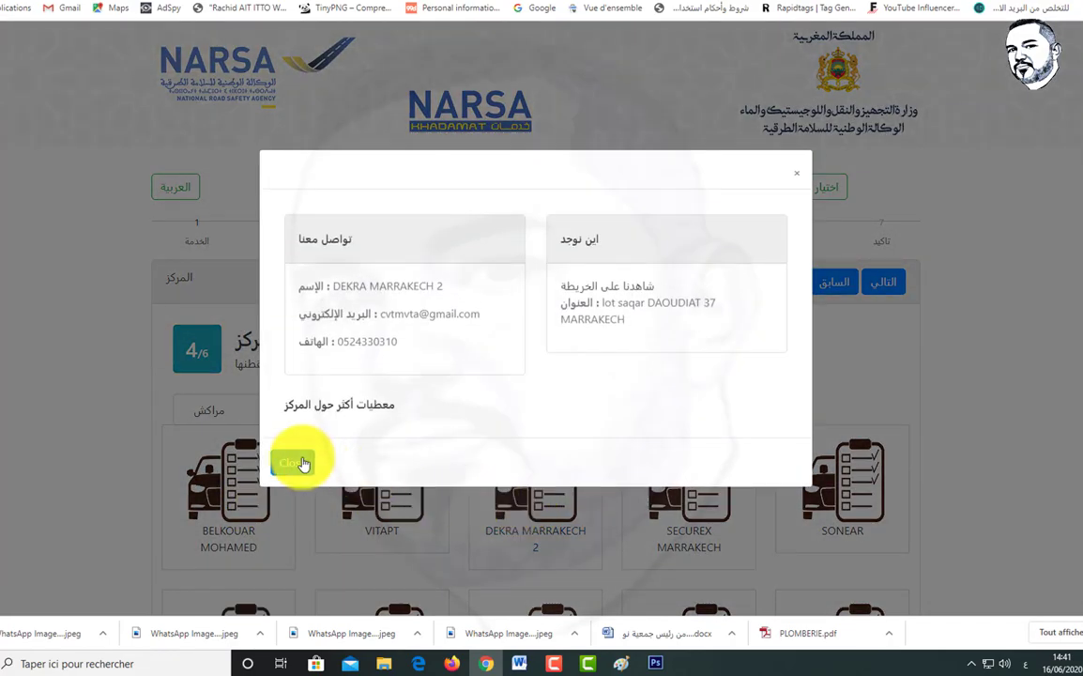
click(292, 462)
click(542, 500)
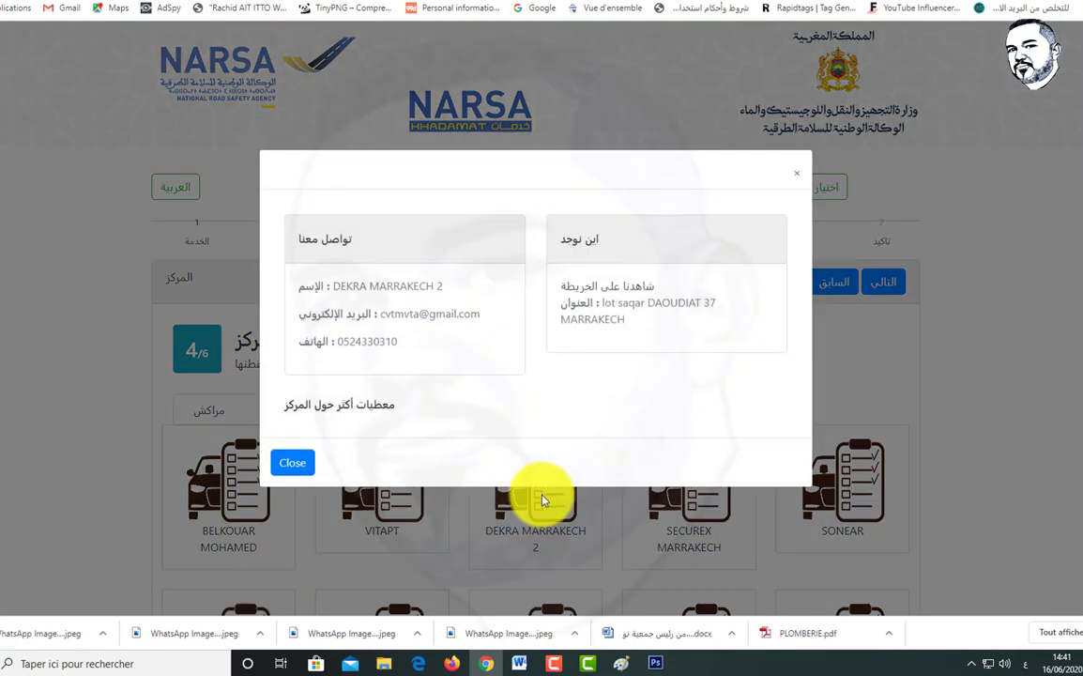
click(286, 461)
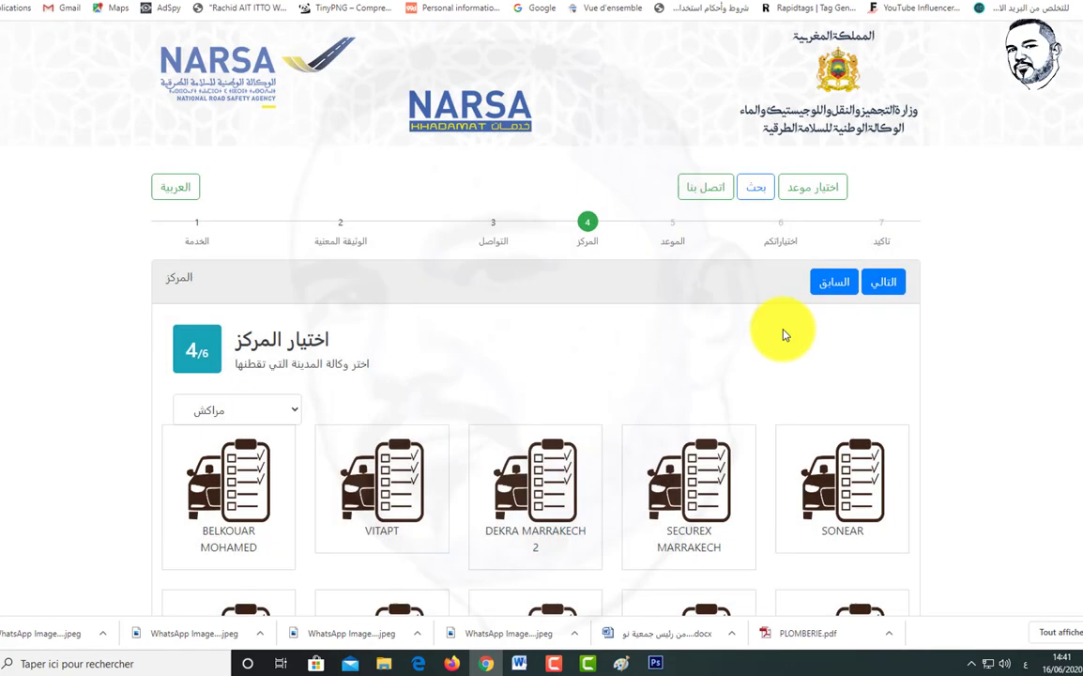
Step: Book the 18 June 09:00 slot, review the summary, and advance to confirmation
click(889, 283)
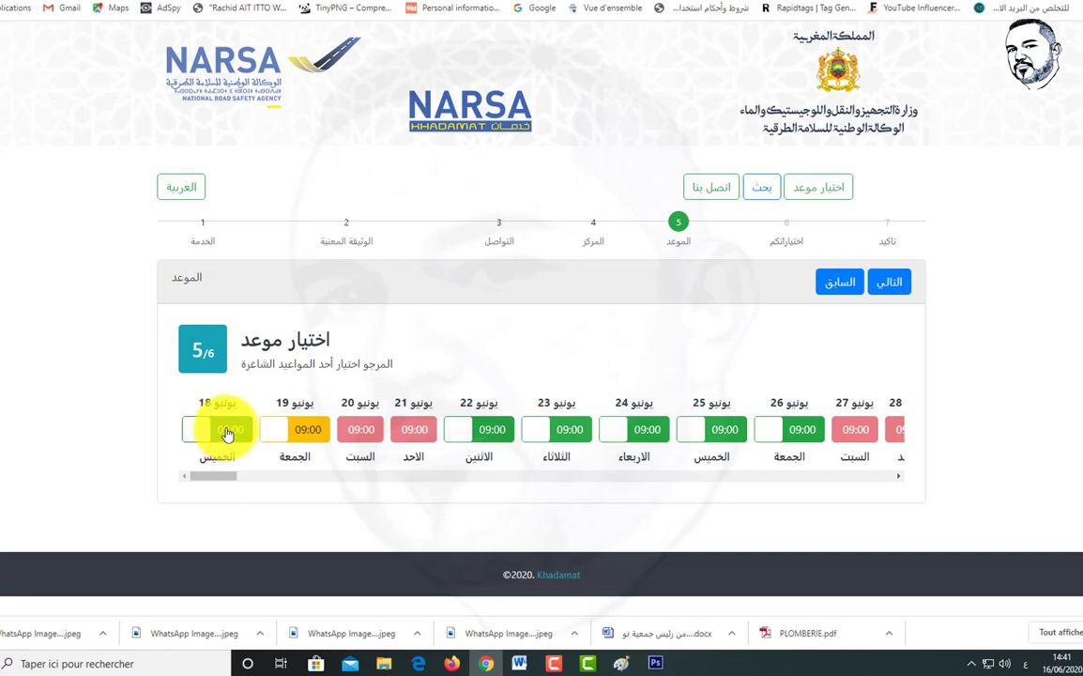
click(228, 432)
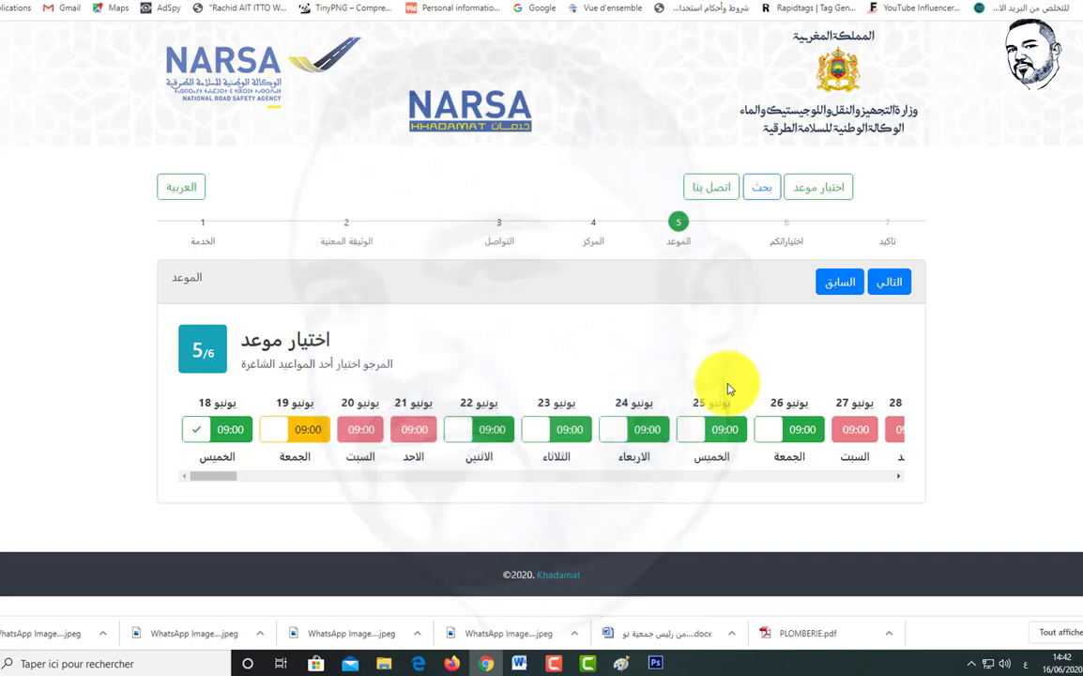
click(887, 286)
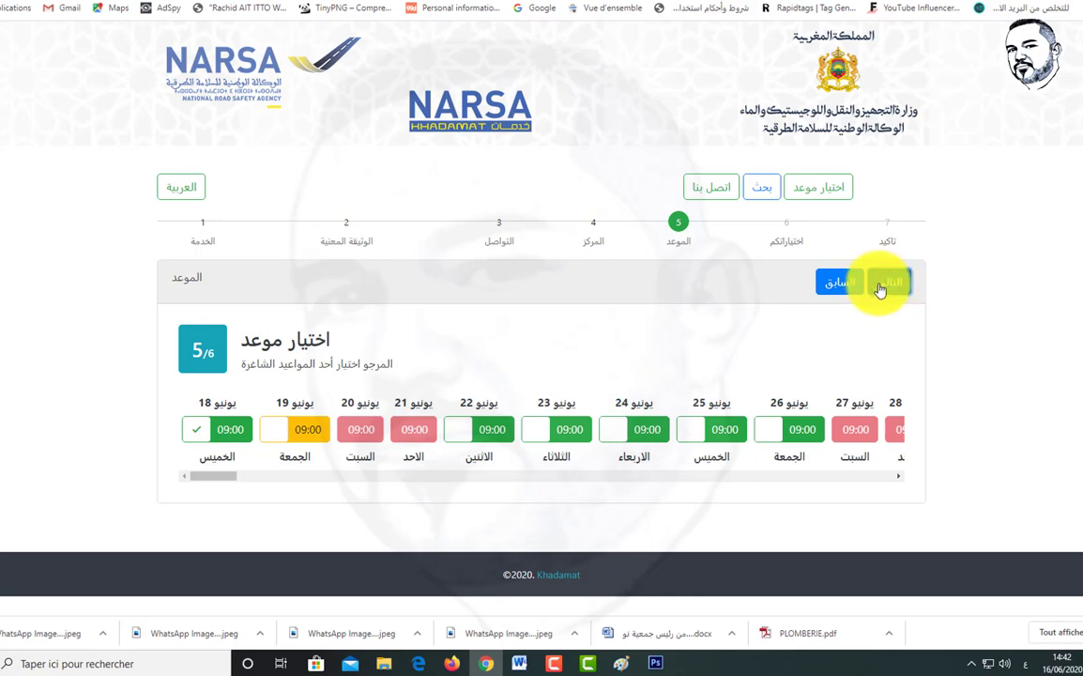
scroll(701, 362, down, 1)
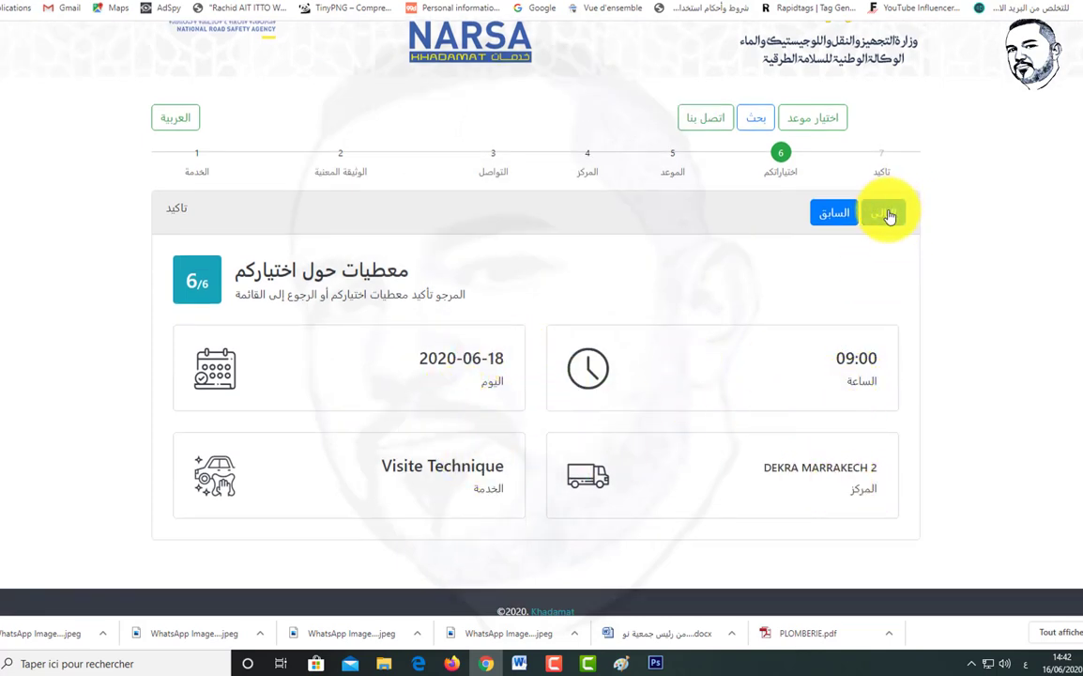
click(863, 226)
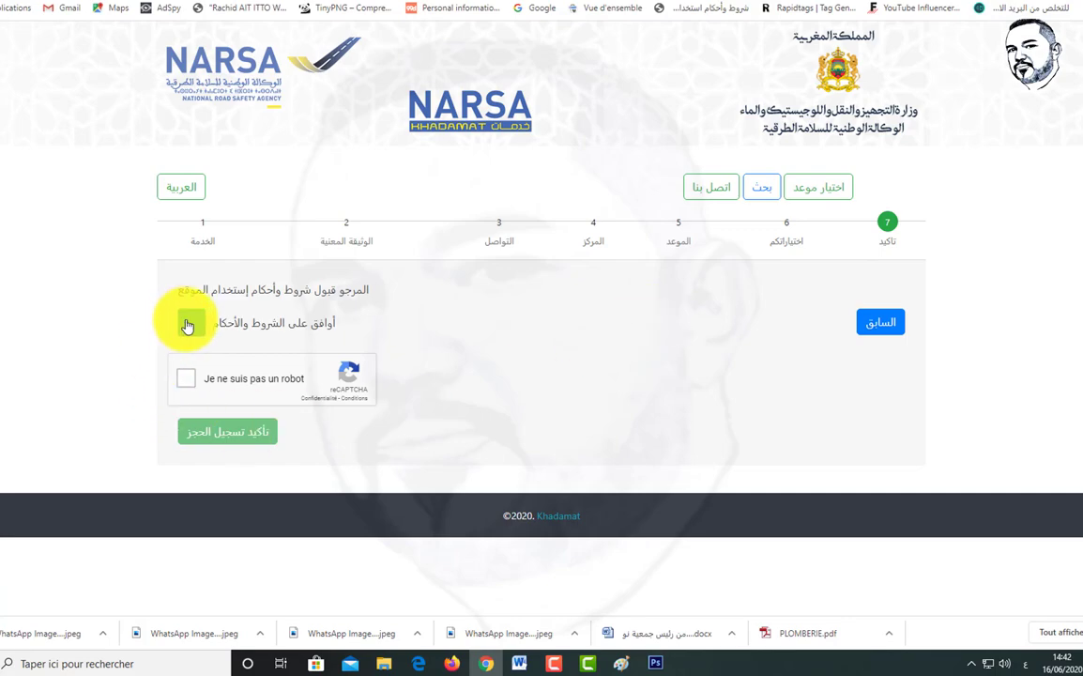
Step: Accept the terms, dismiss the consent notice, and solve the reCAPTCHA car-image challenge
click(190, 319)
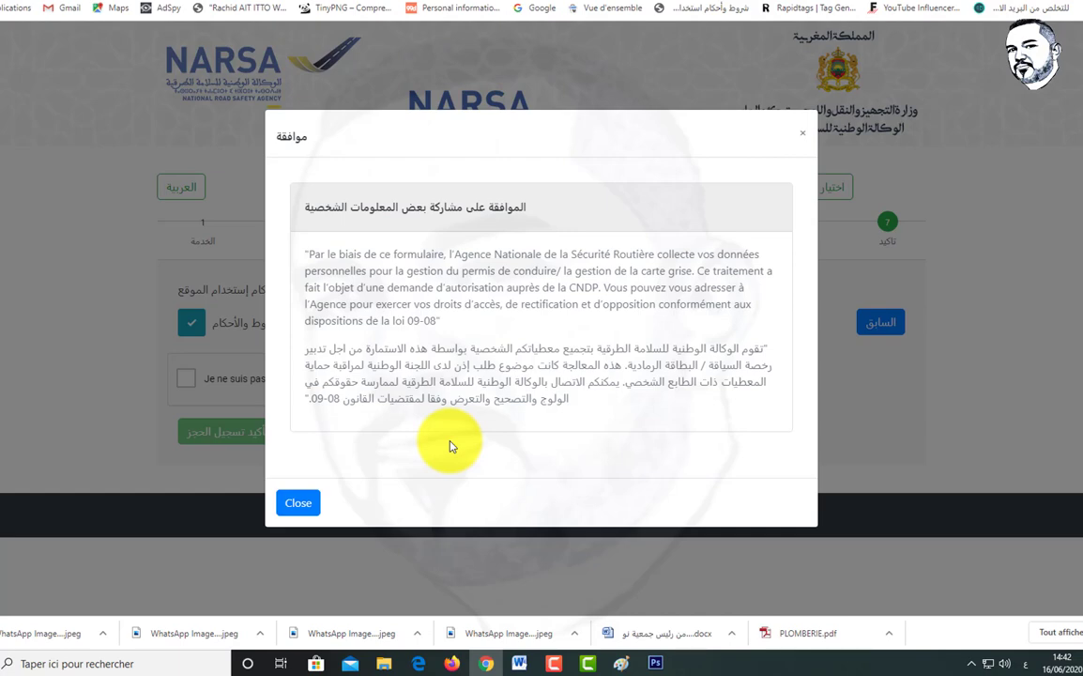
click(301, 507)
click(186, 376)
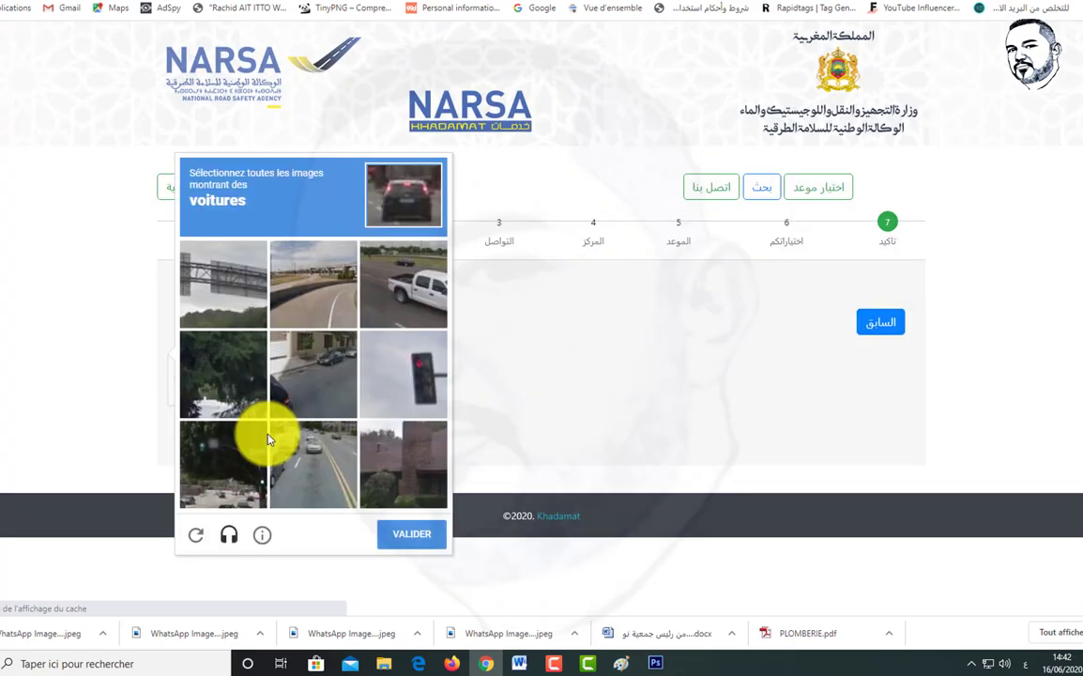
click(392, 289)
click(326, 381)
click(317, 466)
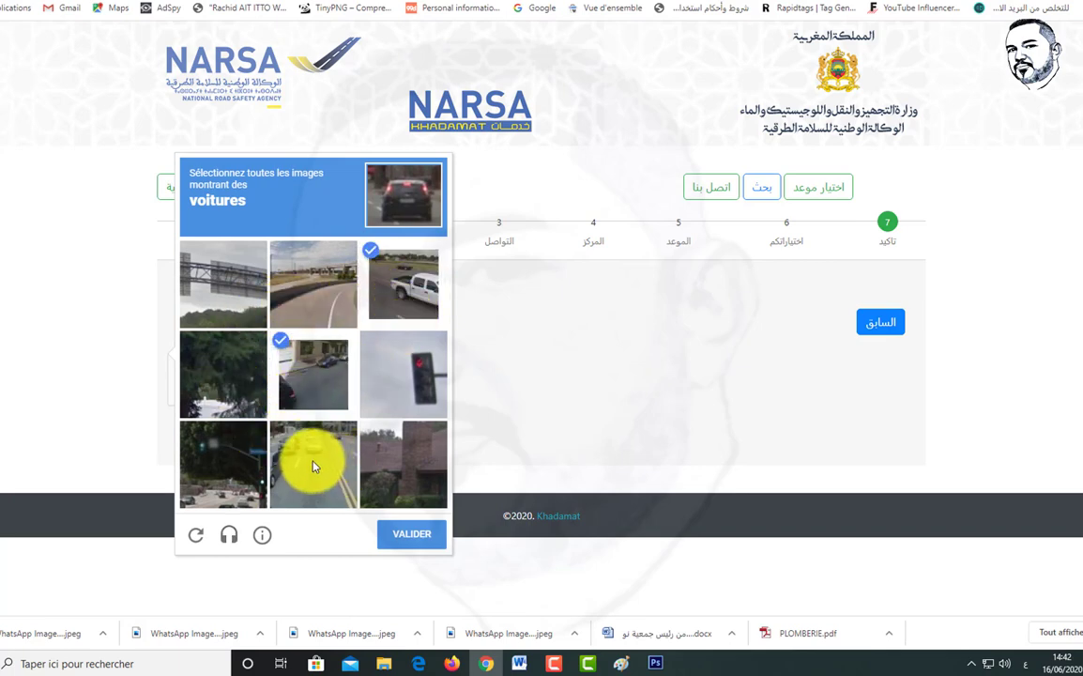
click(226, 455)
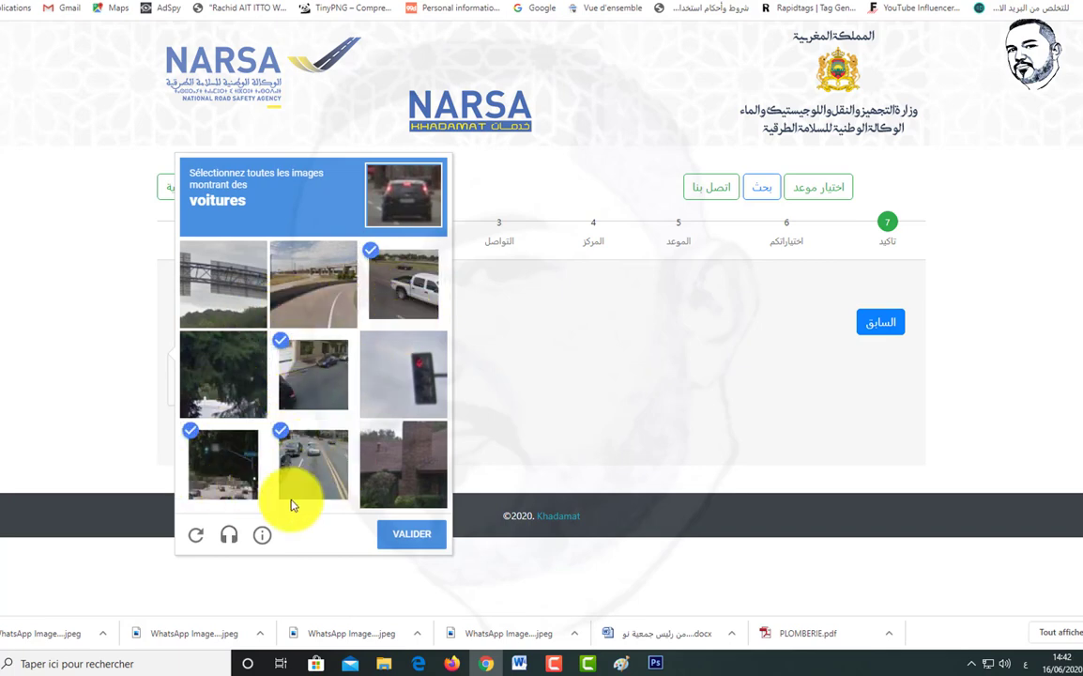
click(383, 526)
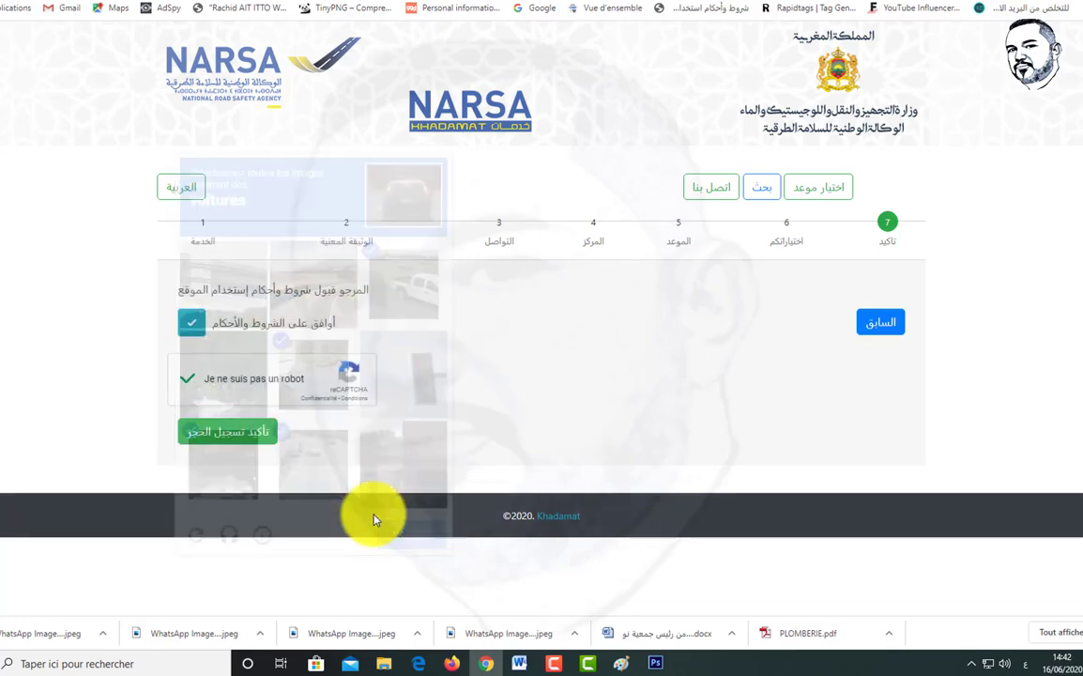
Step: Submit the booking with تأكيد تسجيل الحجز and view the success message
click(208, 432)
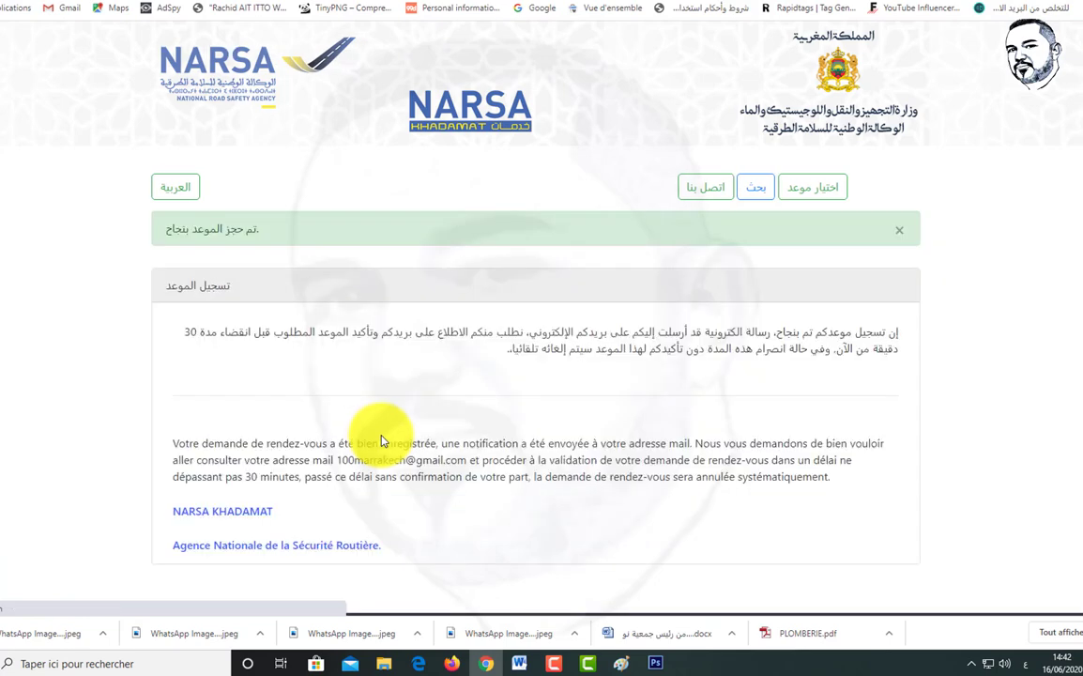
scroll(367, 403, down, 1)
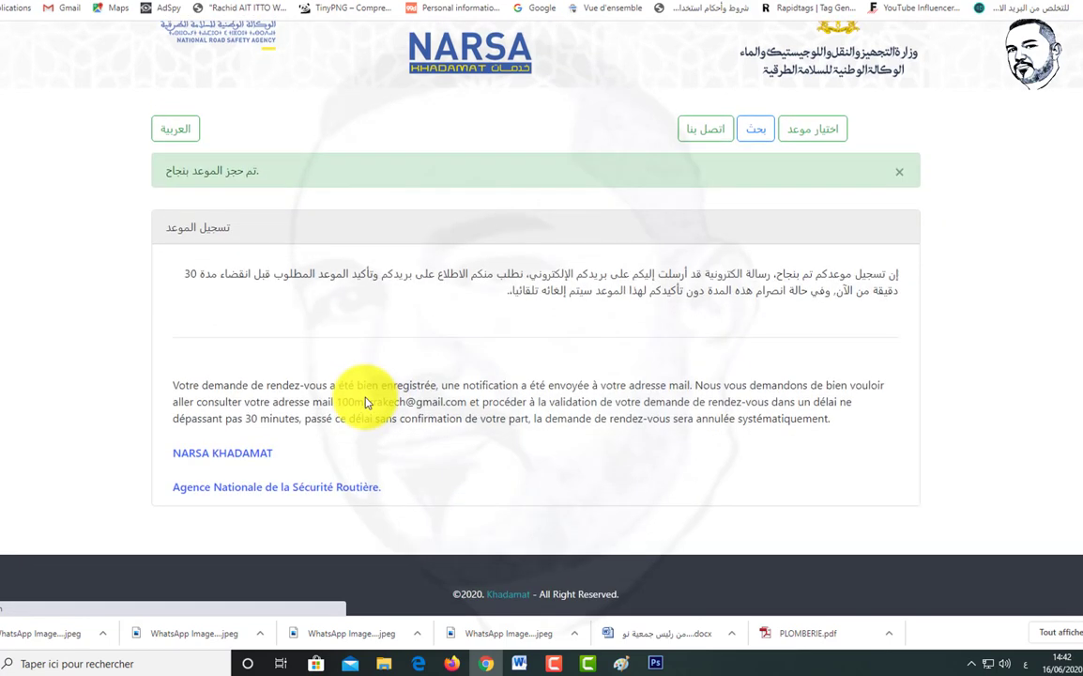
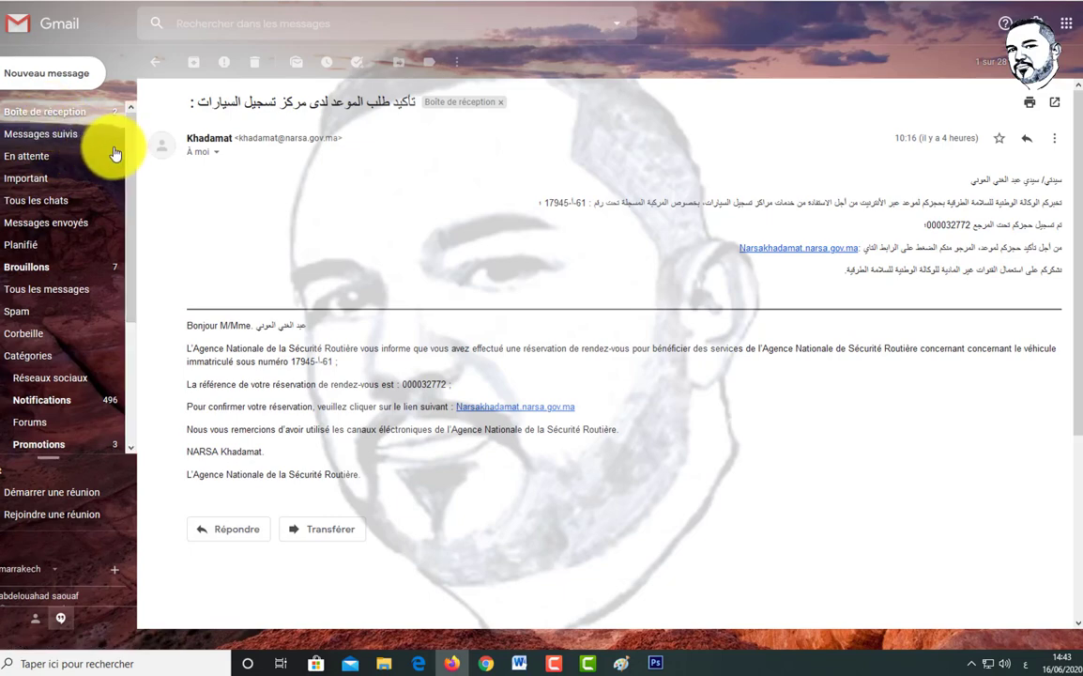
Step: Go back to the Gmail inbox list via 'Boîte de réception' and scroll down the messages
click(53, 115)
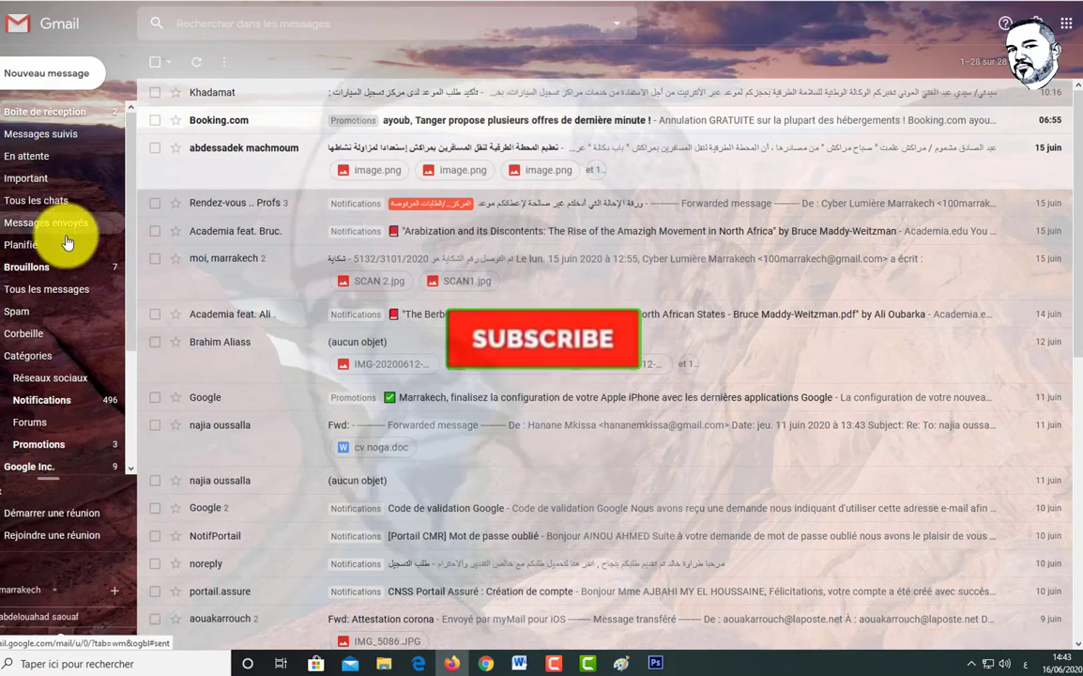
scroll(44, 312, down, 1)
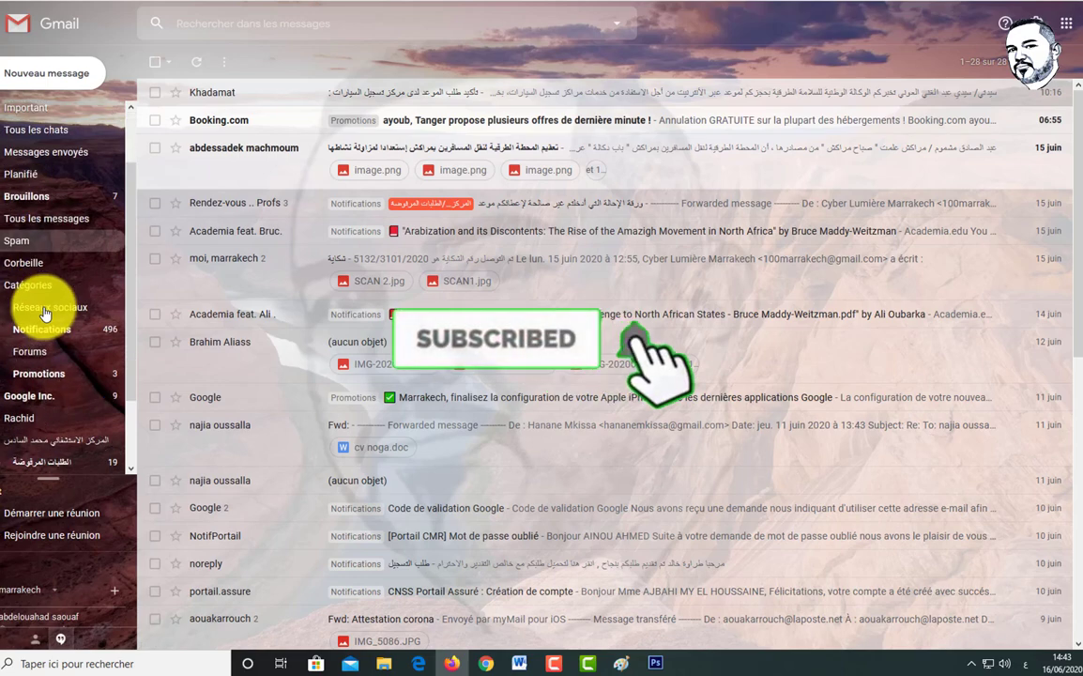
Step: Open the Khadamat 'A.A VISITE' appointment email from the Spam folder
click(14, 246)
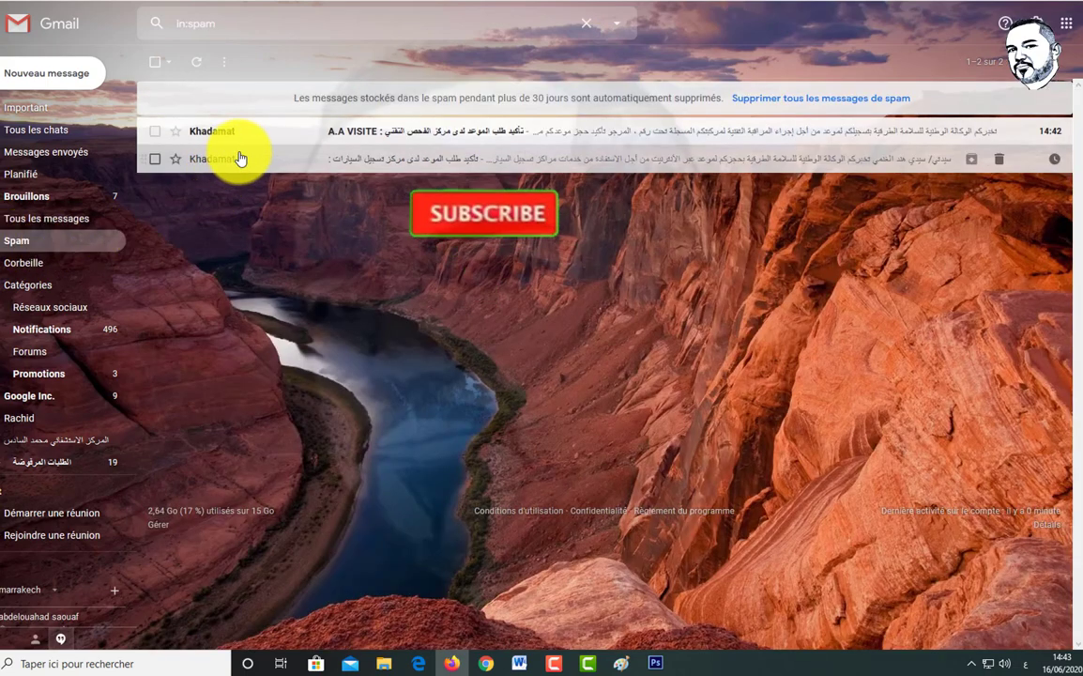
click(207, 134)
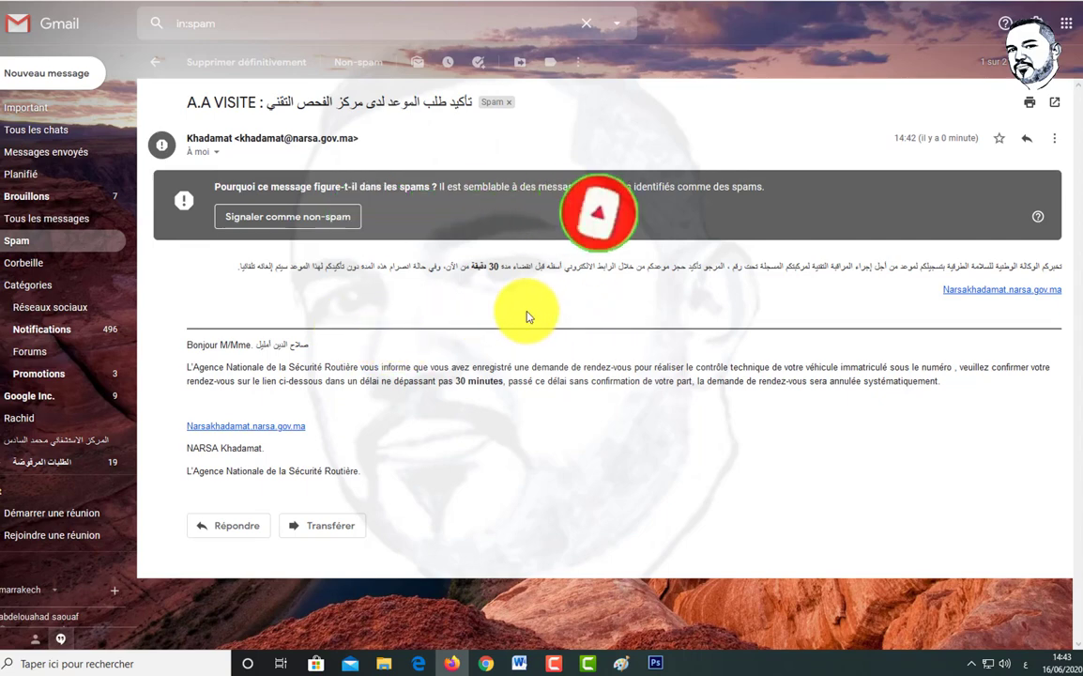
Step: Follow the Narsakhadamat link, save the receipt as Rendez_accusé(1).pdf, and open its downloads folder
click(997, 297)
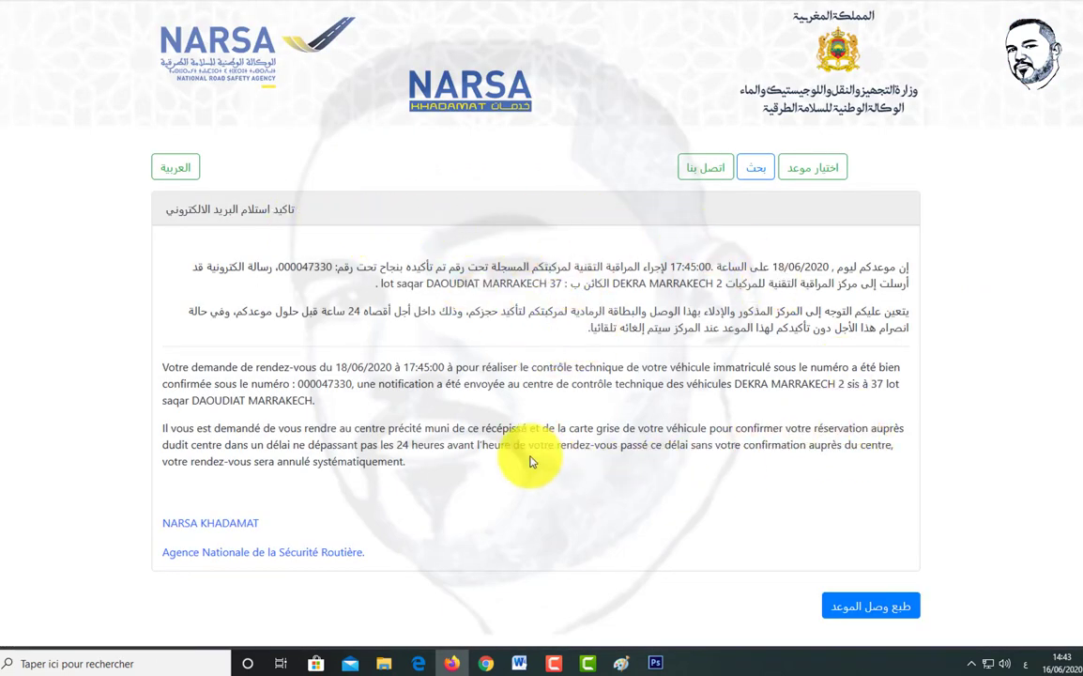
click(871, 610)
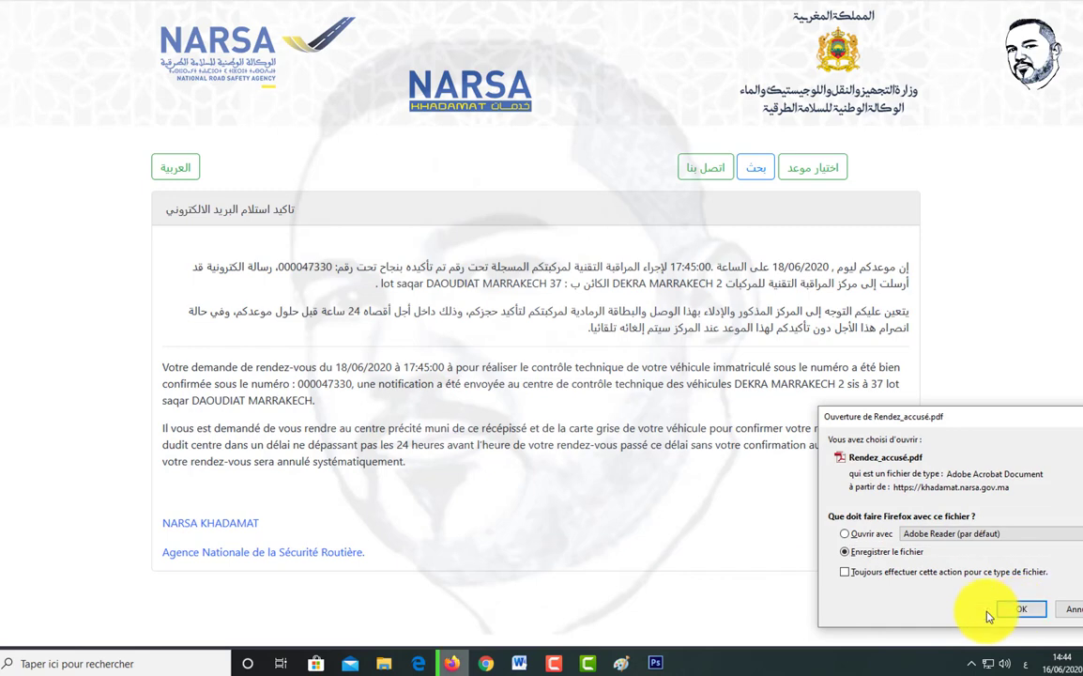
click(992, 614)
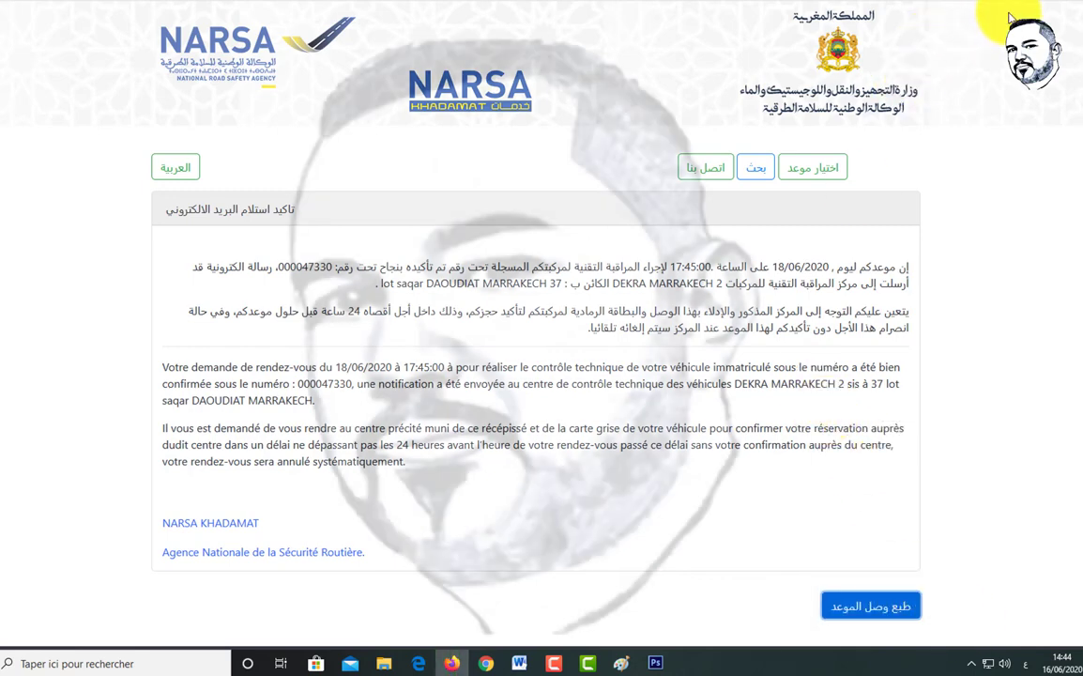
click(1012, 3)
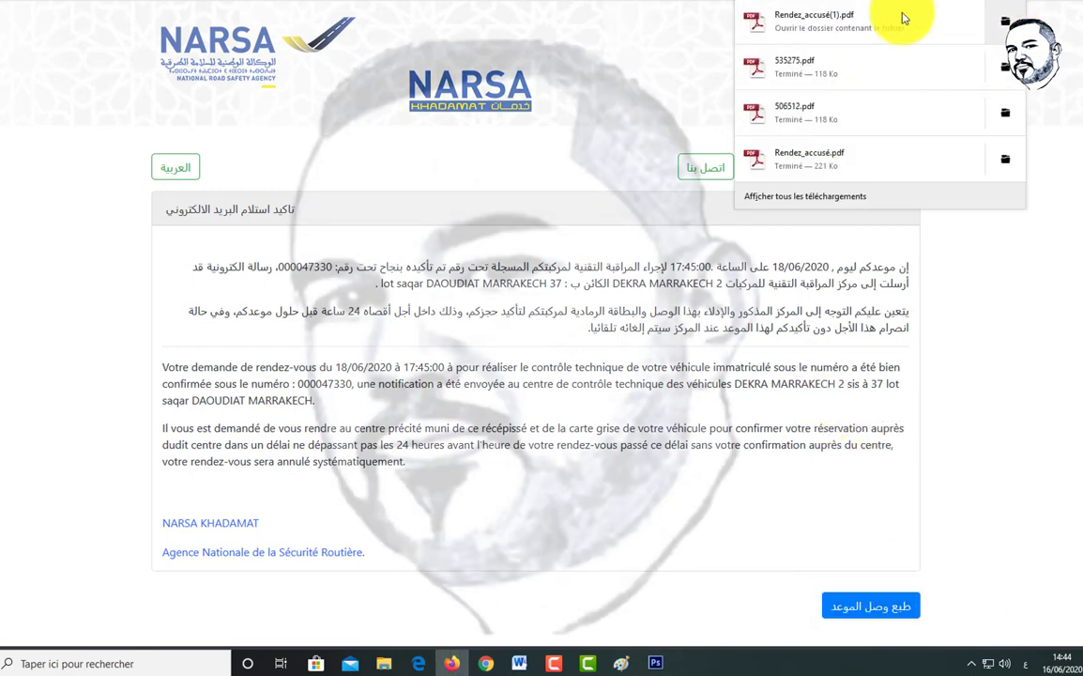
click(1001, 22)
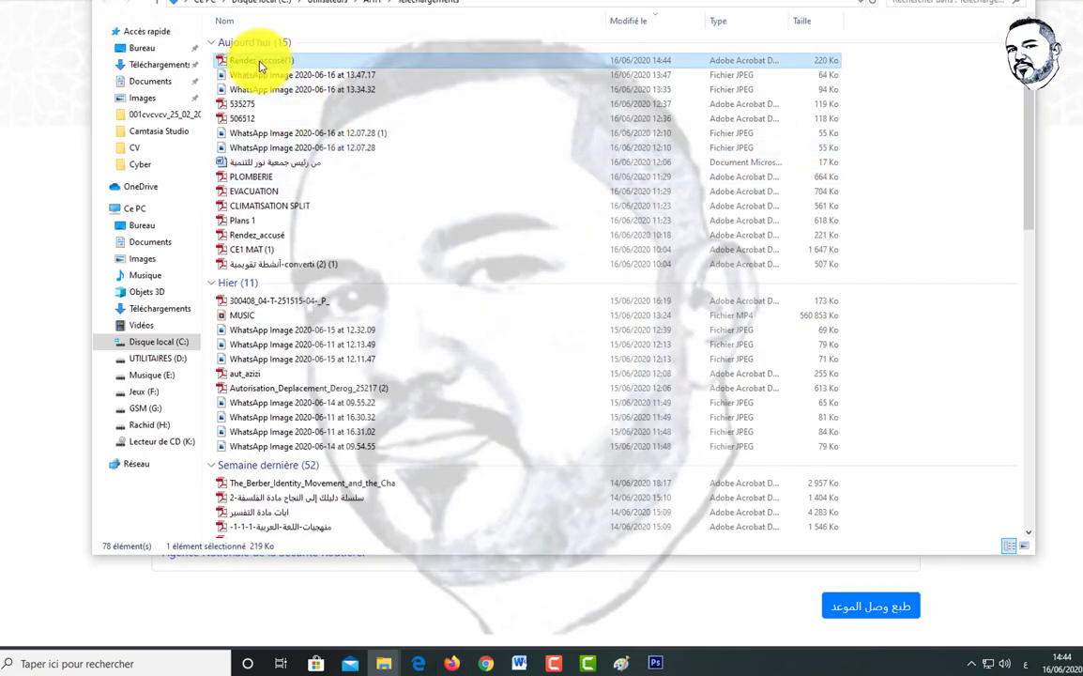
Step: Open Rendez_accusé(1).pdf from the Téléchargements folder
double_click(237, 59)
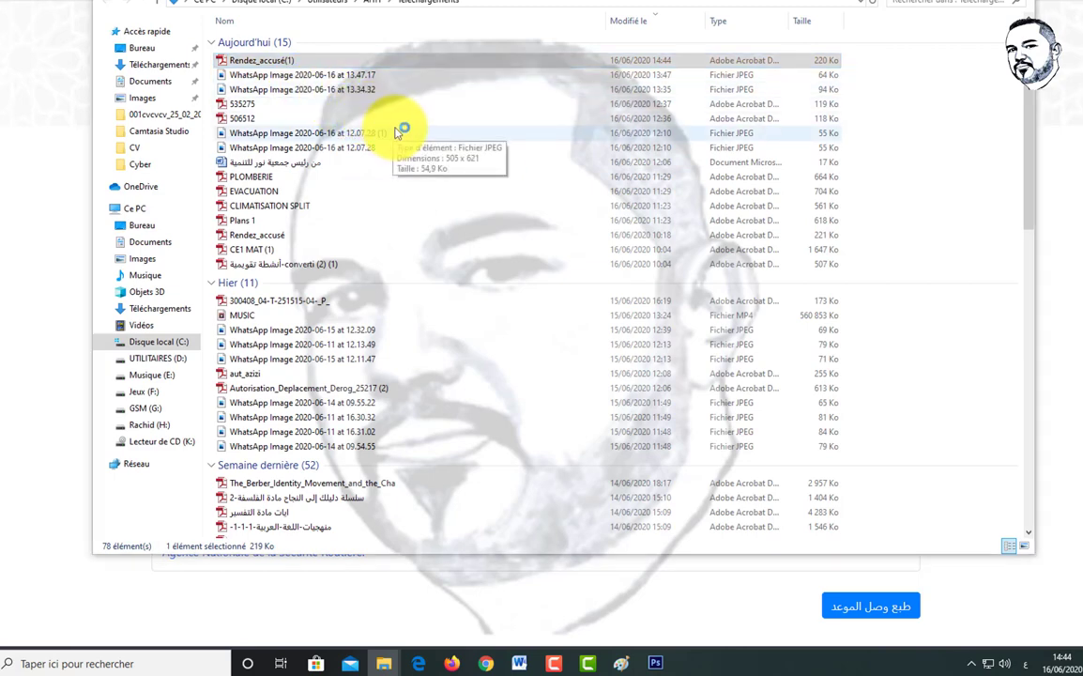